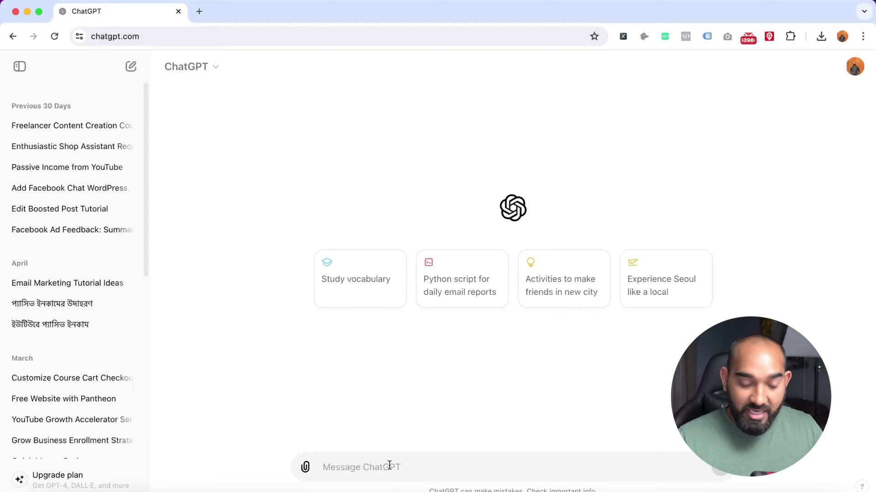
Step: Ask ChatGPT for a keyword list of all UK cities formatted 'Printing Services in City Name'
{"action": "type", "text": "Write me a keyword list for all the "}
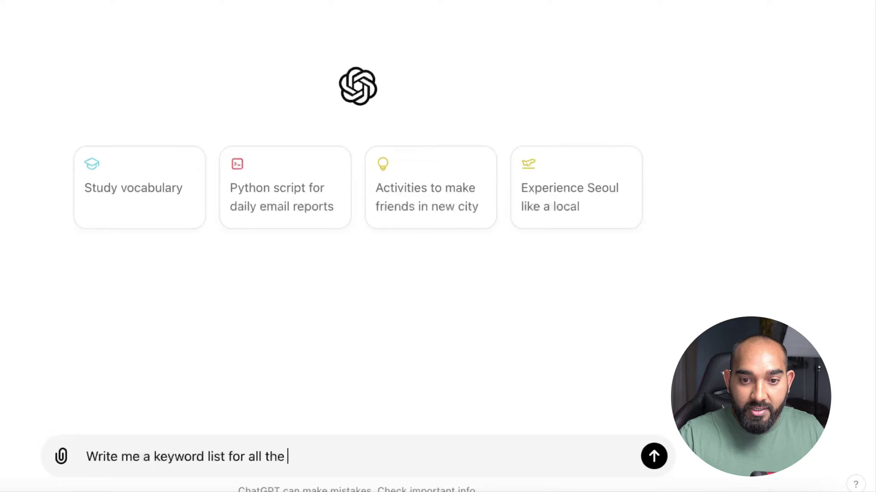
{"action": "type", "text": "cities in the U"}
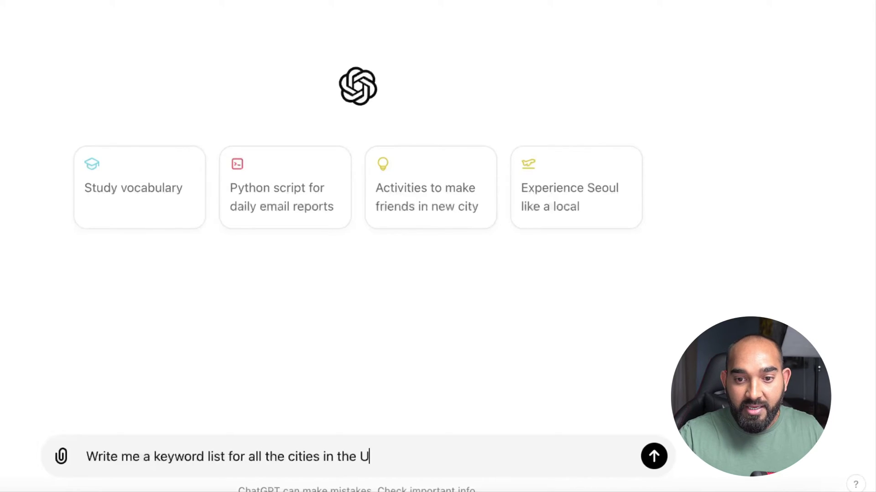
{"action": "type", "text": "K. The keyw"}
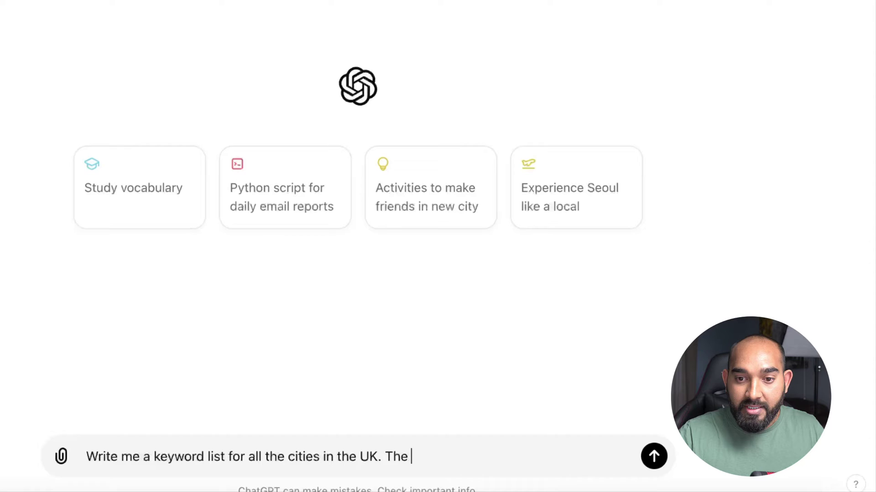
{"action": "key", "text": "BackSpace"}
{"action": "key", "text": "BackSpace"}
{"action": "type", "text": "keyword format i"}
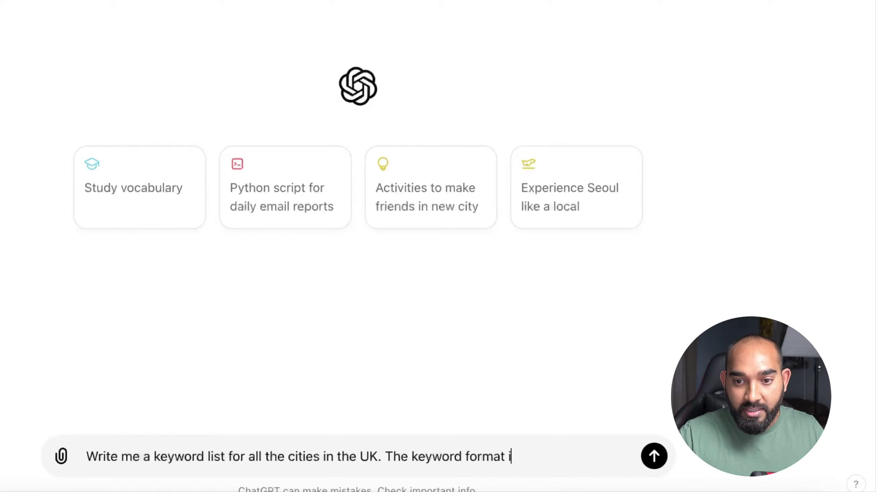
{"action": "type", "text": "s Printing Services in City Name.."}
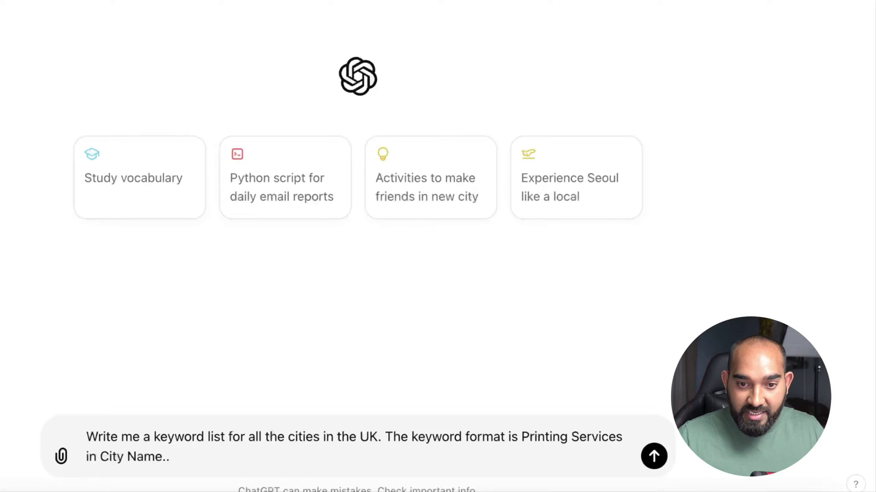
{"action": "key", "text": "Return"}
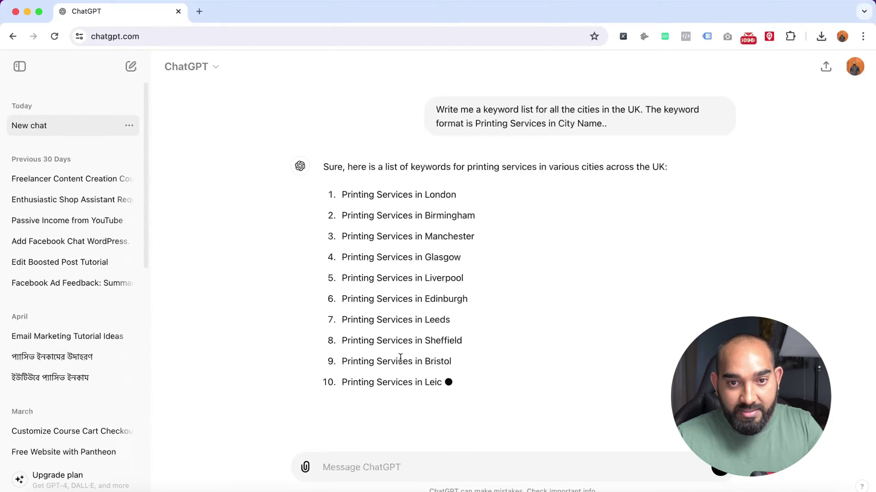
Step: Scroll through ChatGPT's answer and select all 100 Printing Services keywords for copying
{"action": "scroll", "coordinate": [365, 219], "scroll_direction": "up", "scroll_amount": 3}
{"action": "left_click_drag", "start_coordinate": [340, 193], "coordinate": [419, 198]}
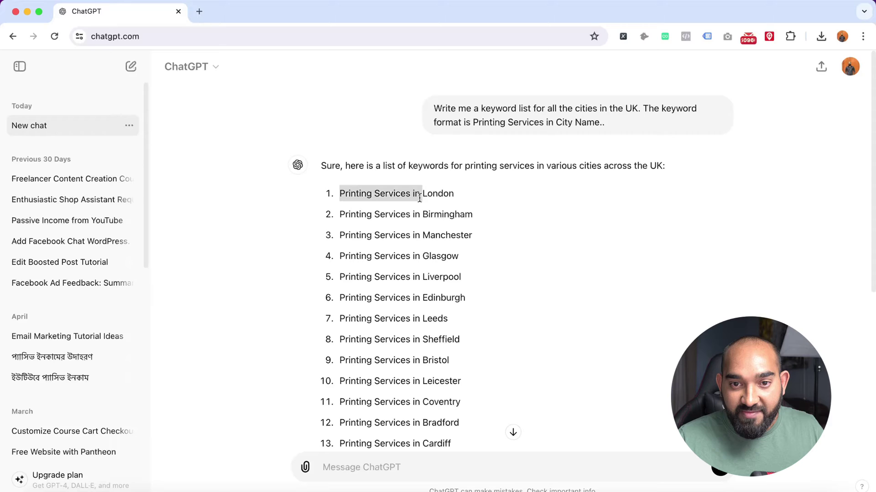
{"action": "double_click", "coordinate": [423, 214]}
{"action": "left_click", "coordinate": [440, 249]}
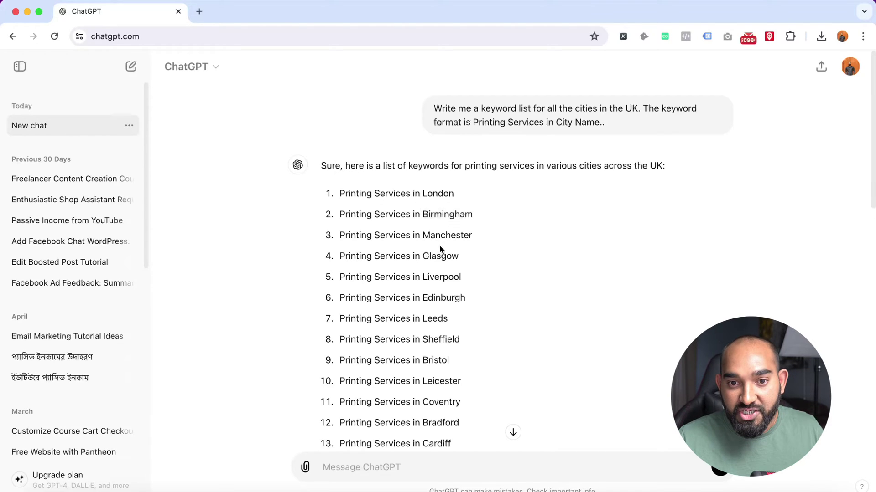
{"action": "scroll", "coordinate": [444, 274], "scroll_direction": "down", "scroll_amount": 8}
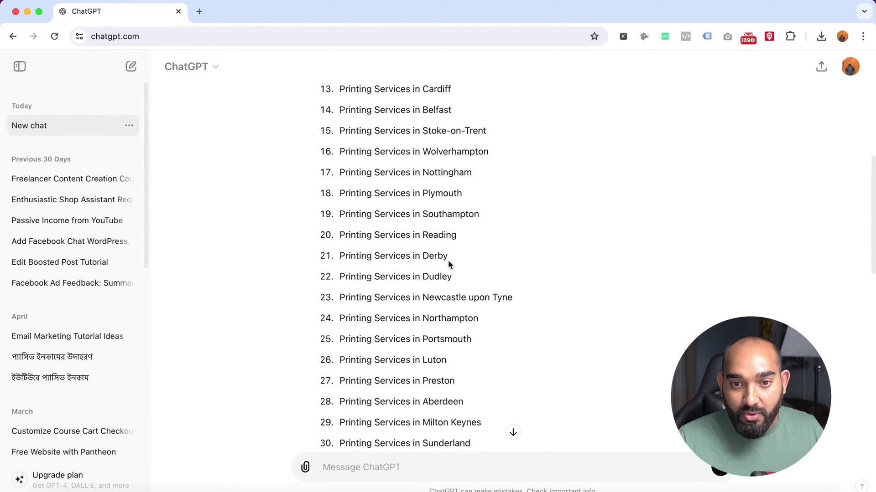
{"action": "scroll", "coordinate": [497, 295], "scroll_direction": "down", "scroll_amount": 10}
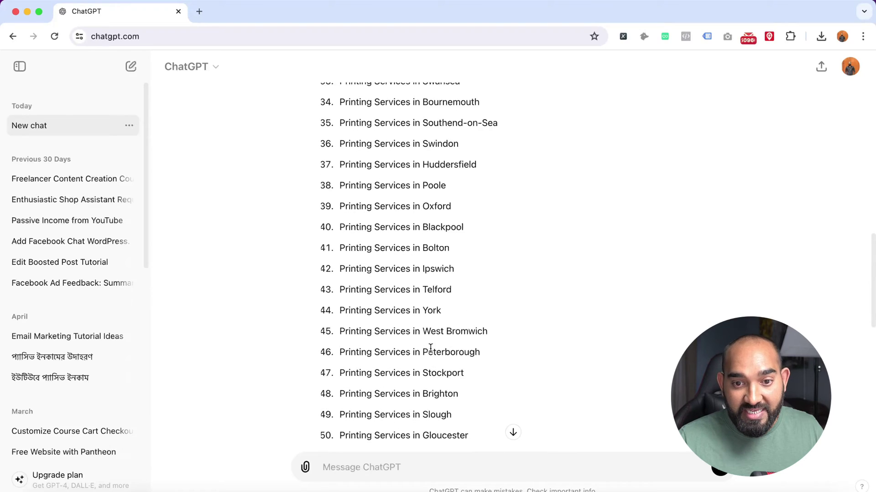
{"action": "scroll", "coordinate": [466, 350], "scroll_direction": "down", "scroll_amount": 12}
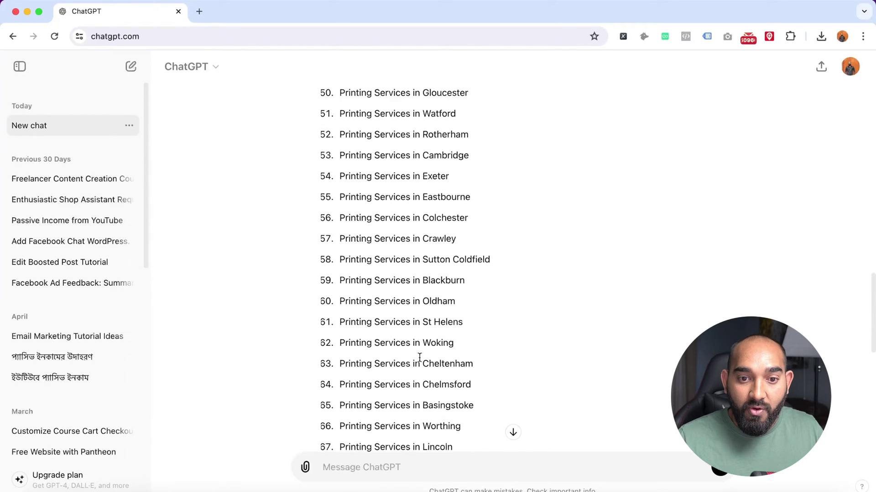
{"action": "scroll", "coordinate": [398, 340], "scroll_direction": "down", "scroll_amount": 8}
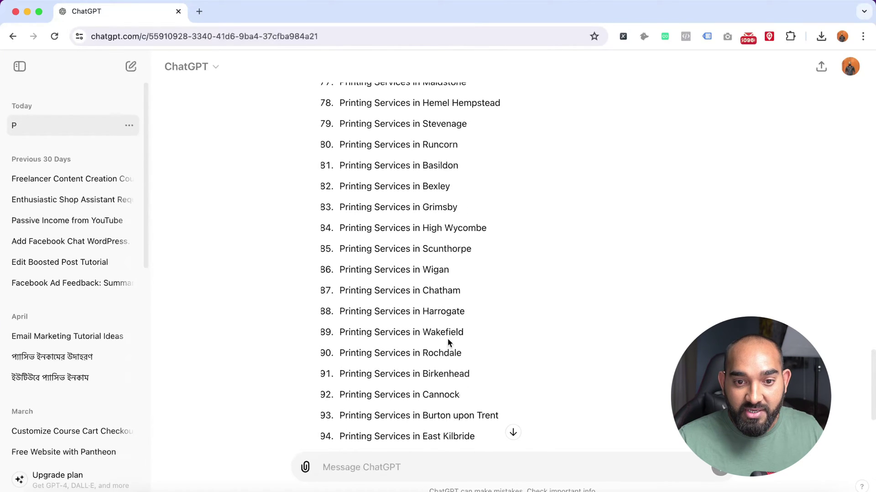
{"action": "scroll", "coordinate": [360, 328], "scroll_direction": "up", "scroll_amount": 15}
{"action": "scroll", "coordinate": [367, 314], "scroll_direction": "up", "scroll_amount": 20}
{"action": "left_click_drag", "start_coordinate": [340, 193], "coordinate": [477, 458]}
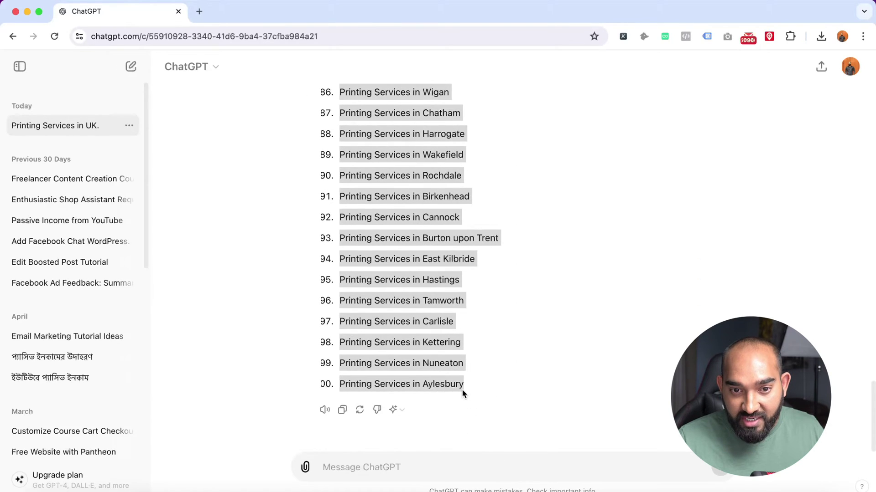
{"action": "right_click", "coordinate": [407, 277]}
Step: Copy the selected keywords and open the G Maps Extractor extension popup
{"action": "left_click", "coordinate": [429, 299]}
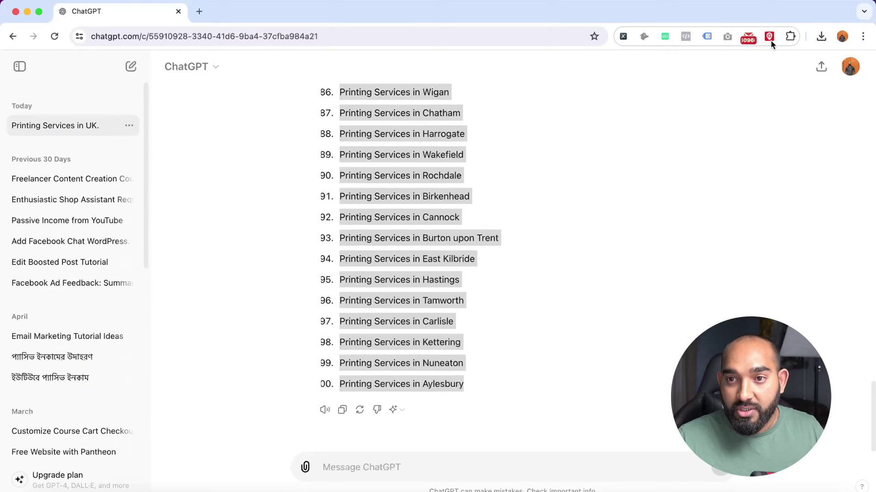
{"action": "left_click", "coordinate": [769, 37]}
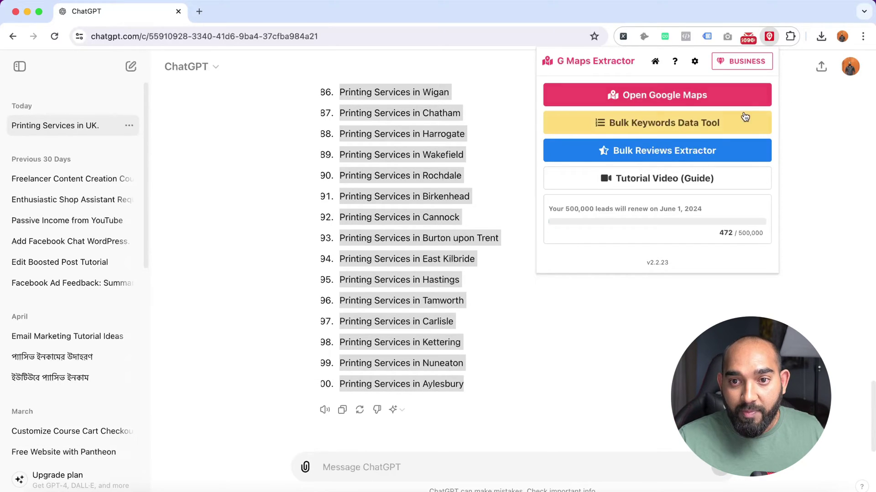
Step: Start a Bulk Keywords Data Tool task named 'Printing Services in the UK'
{"action": "left_click", "coordinate": [667, 127]}
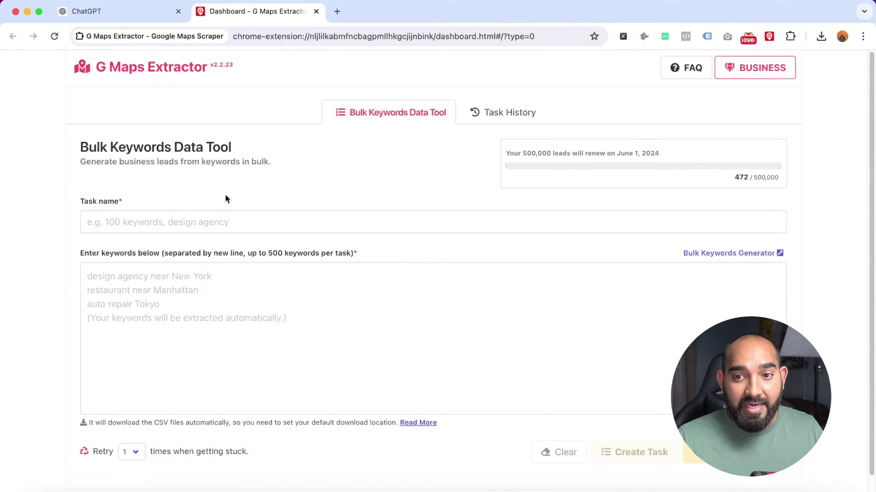
{"action": "left_click", "coordinate": [159, 222]}
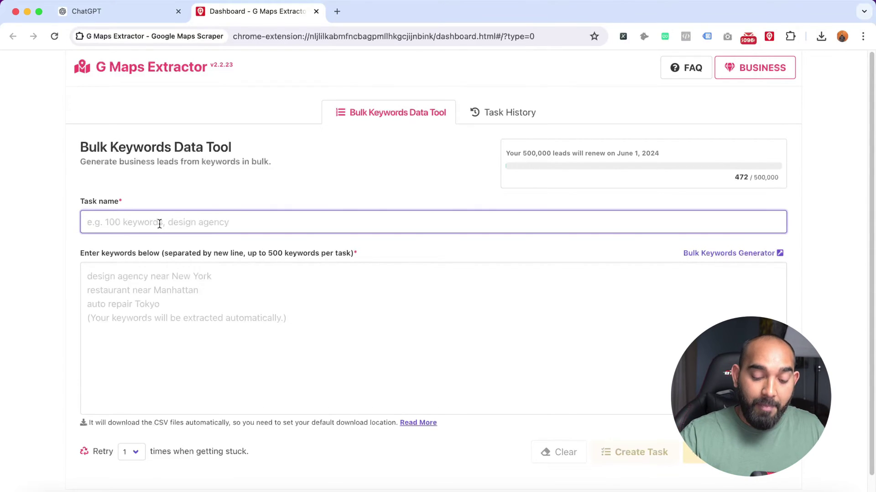
{"action": "type", "text": "Printing S"}
{"action": "type", "text": "eri"}
{"action": "type", "text": "vices in the UK"}
Step: Paste the 100 copied keywords into the keywords box and remove the trailing blank lines
{"action": "left_click", "coordinate": [162, 279]}
{"action": "right_click", "coordinate": [164, 275]}
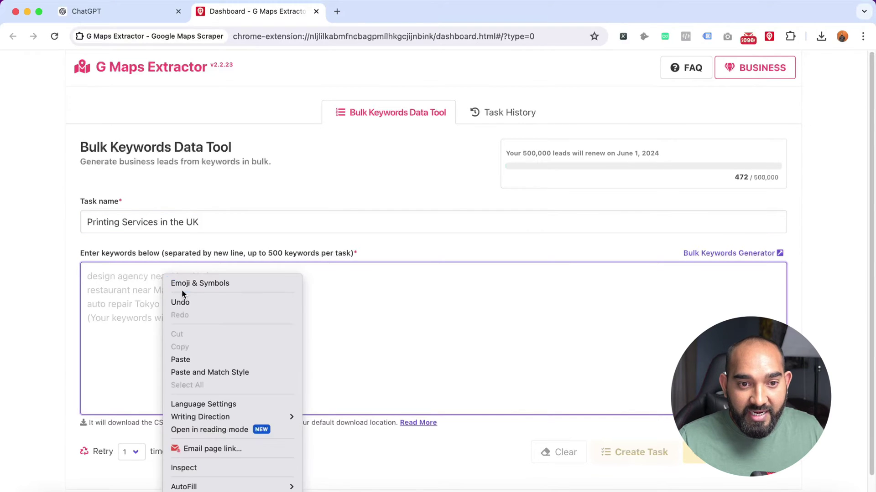
{"action": "left_click", "coordinate": [199, 359]}
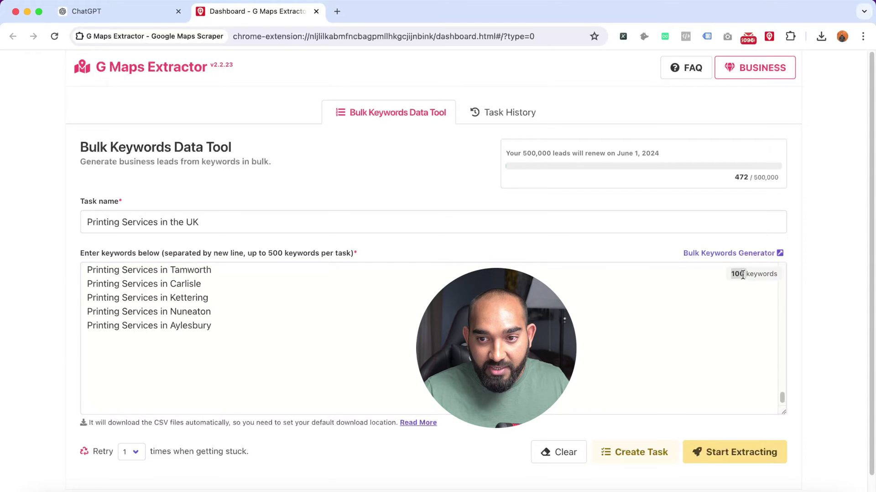
{"action": "left_click", "coordinate": [347, 362]}
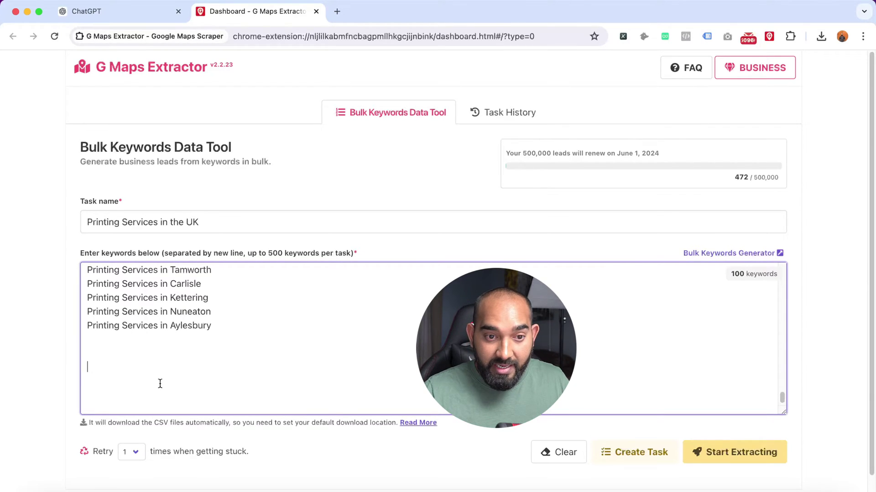
{"action": "key", "text": "BackSpace"}
{"action": "key", "text": "BackSpace"}
{"action": "key", "text": "BackSpace"}
{"action": "scroll", "coordinate": [161, 385], "scroll_direction": "up", "scroll_amount": 20}
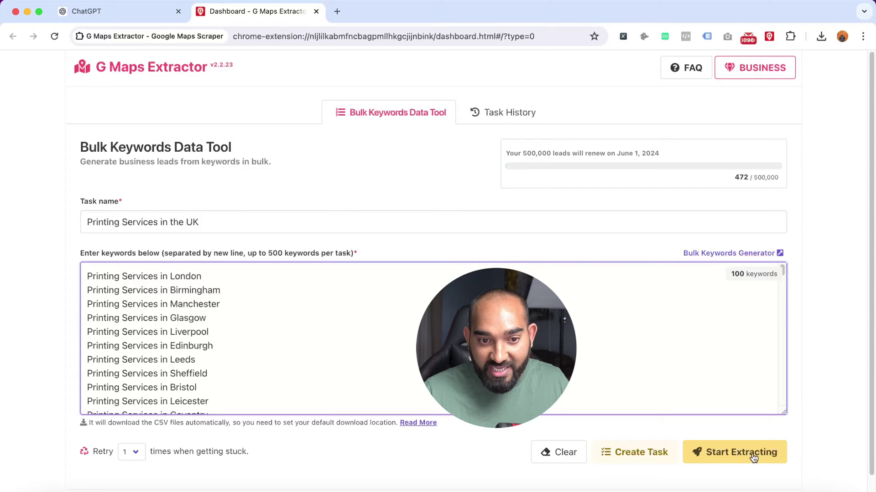
Step: Start extracting and watch the London and Birmingham printing-services searches each collect 20 leads
{"action": "left_click", "coordinate": [738, 458]}
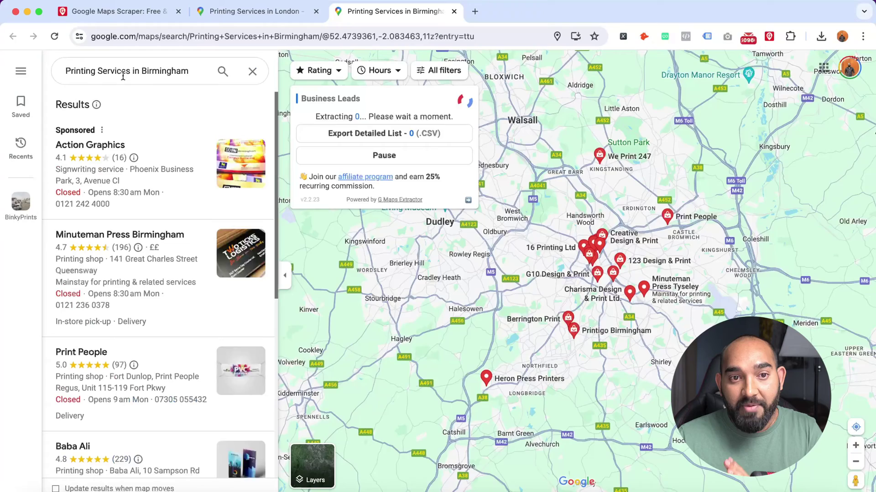
{"action": "left_click", "coordinate": [249, 11]}
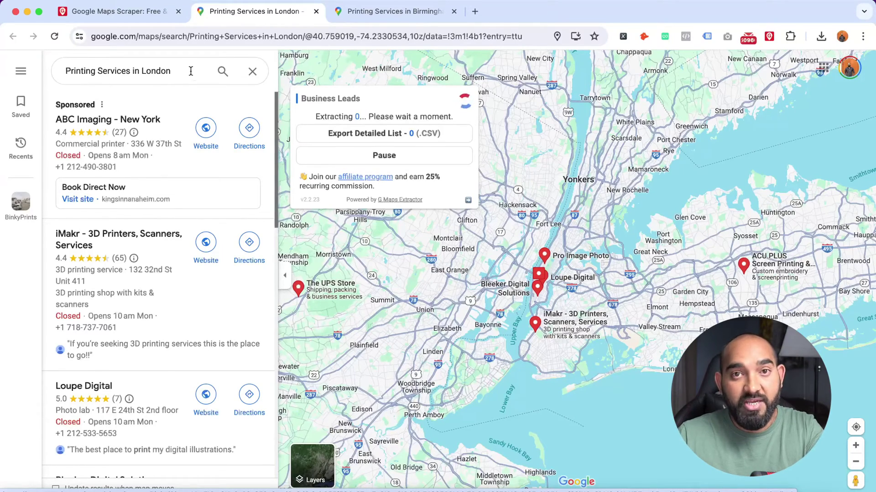
{"action": "key", "text": "ctrl+Tab"}
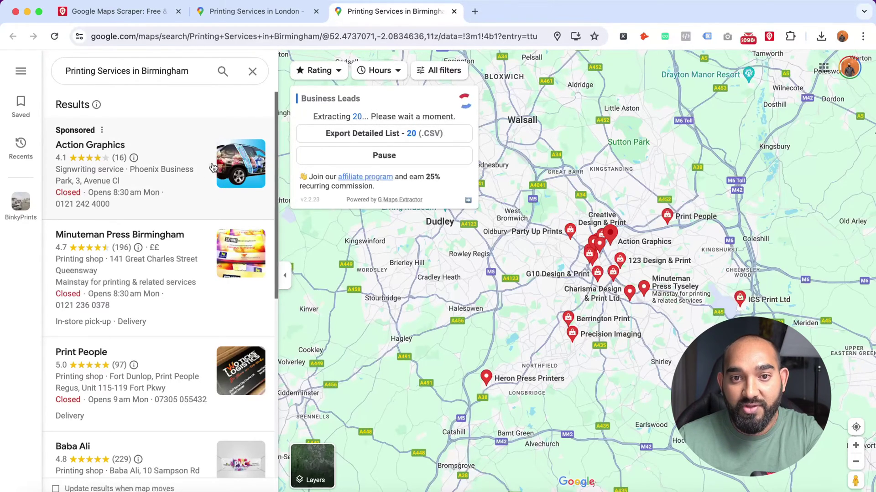
{"action": "scroll", "coordinate": [205, 168], "scroll_direction": "down", "scroll_amount": 5}
{"action": "scroll", "coordinate": [206, 168], "scroll_direction": "down", "scroll_amount": 10}
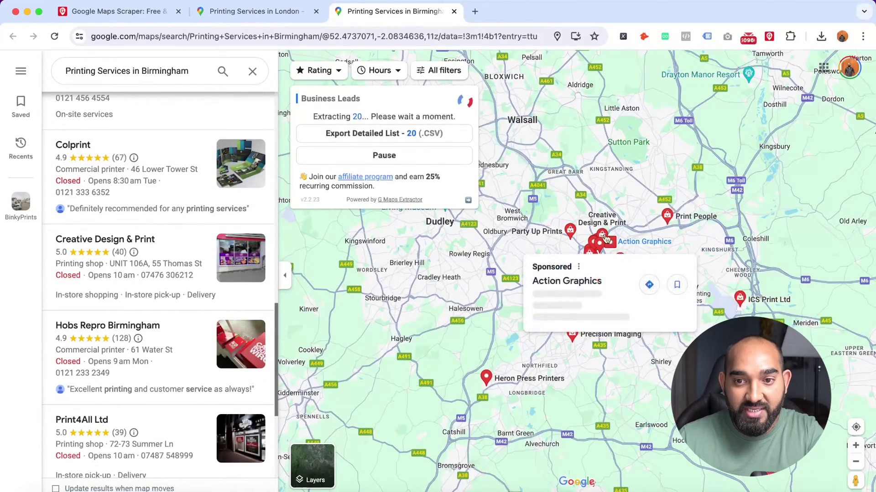
{"action": "key", "text": "ctrl+shift+Tab"}
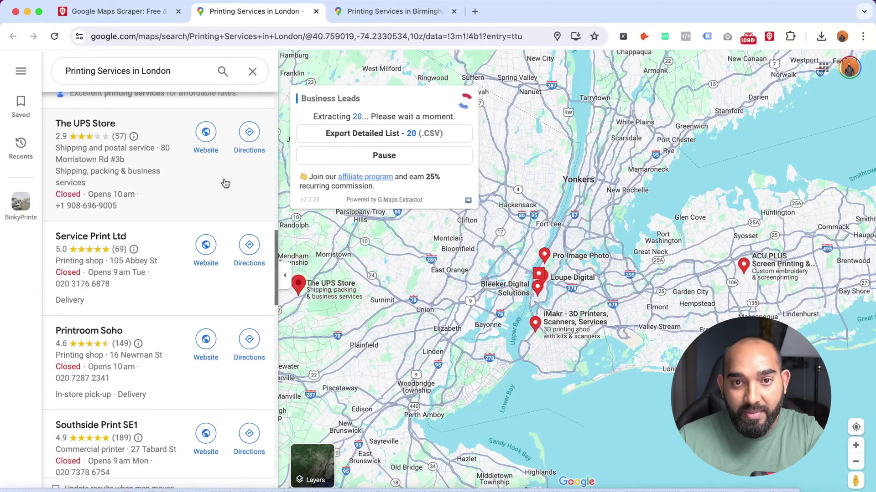
{"action": "scroll", "coordinate": [225, 183], "scroll_direction": "down", "scroll_amount": 5}
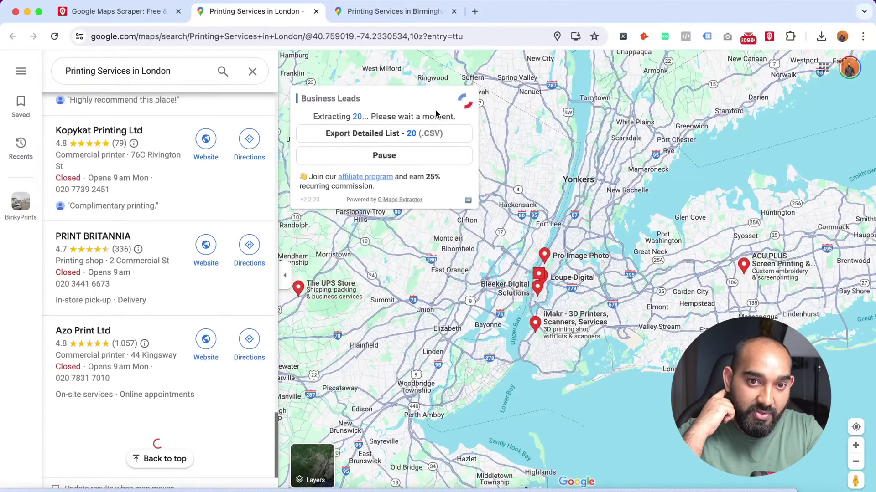
{"action": "key", "text": "ctrl+Tab"}
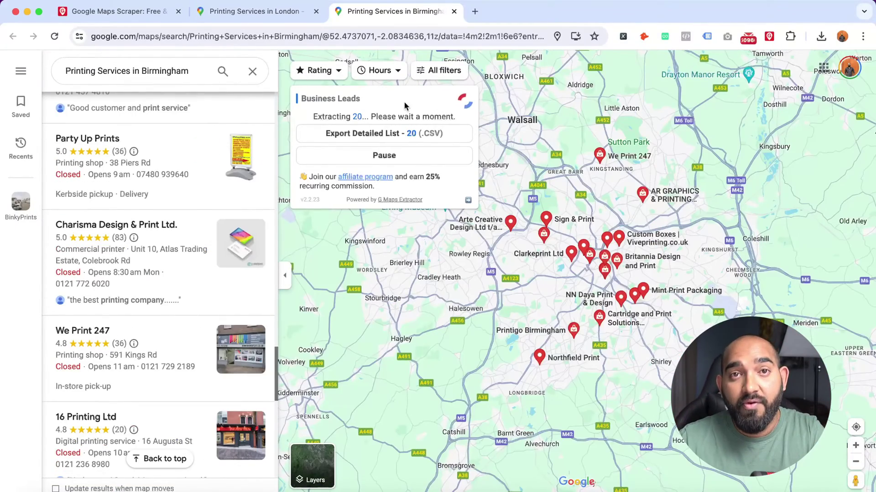
Step: Monitor the London and Birmingham extractions, then close the finished London tab to trigger its CSV save
{"action": "key", "text": "ctrl+shift+Tab"}
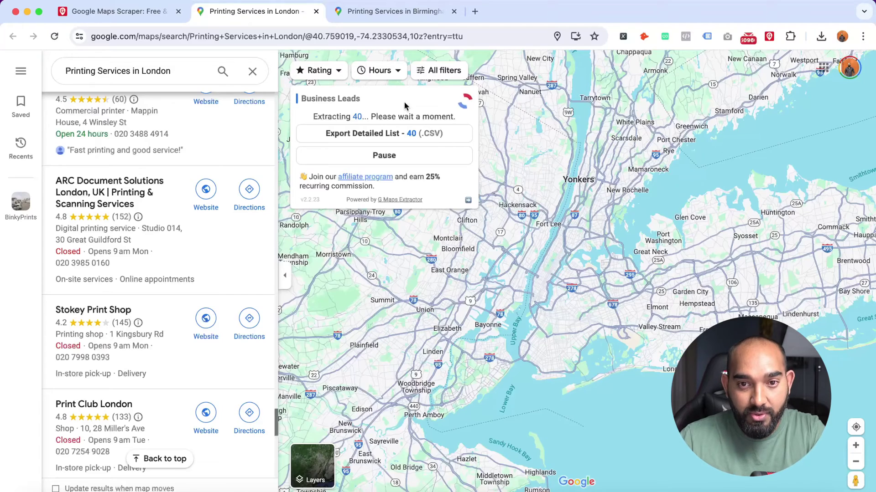
{"action": "key", "text": "ctrl+Tab"}
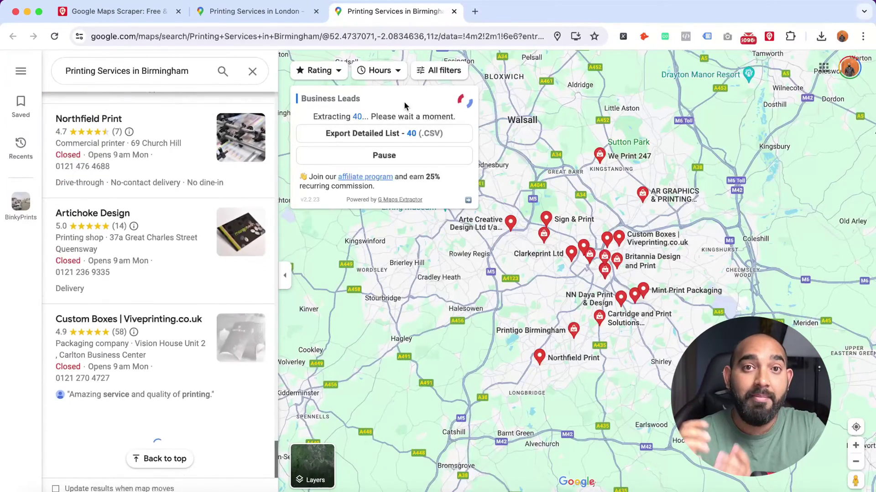
{"action": "key", "text": "ctrl+shift+Tab"}
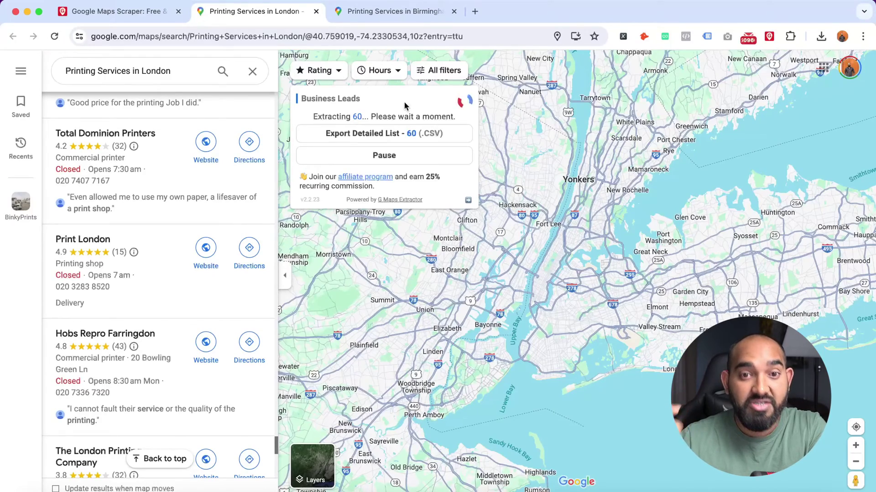
{"action": "key", "text": "ctrl+Tab"}
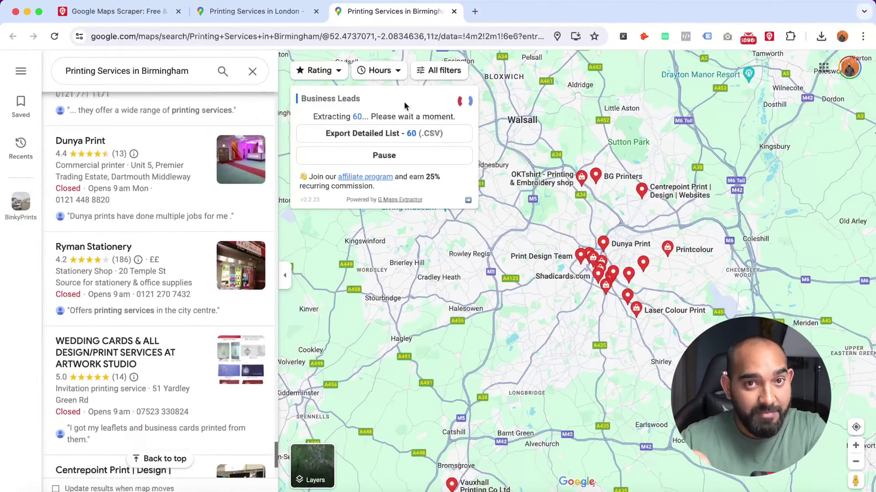
{"action": "key", "text": "ctrl+shift+Tab"}
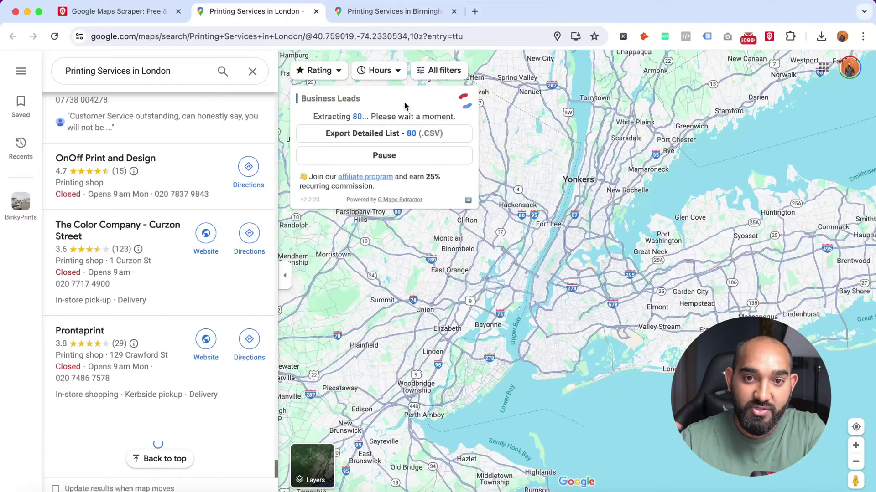
{"action": "key", "text": "super+w"}
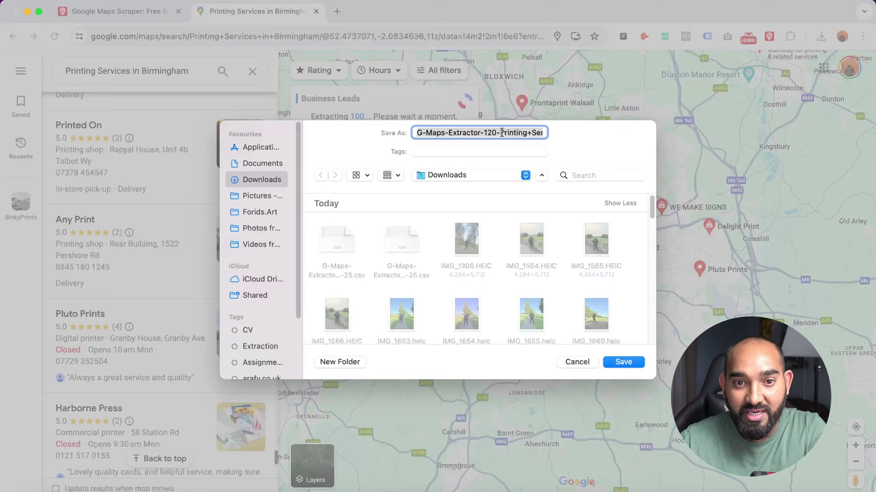
Step: Save the London CSV into a new Downloads folder named 'Printing Services in the UK'
{"action": "left_click", "coordinate": [340, 361]}
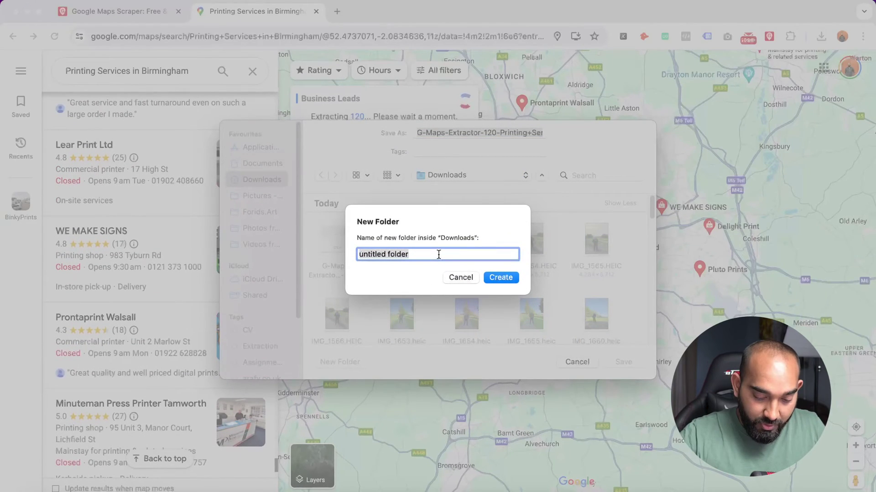
{"action": "type", "text": "Printing Services in L"}
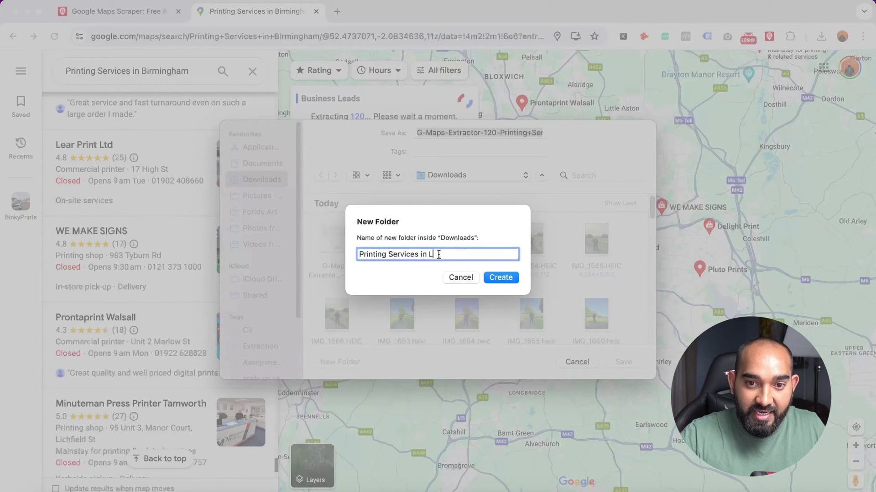
{"action": "type", "text": "he UK"}
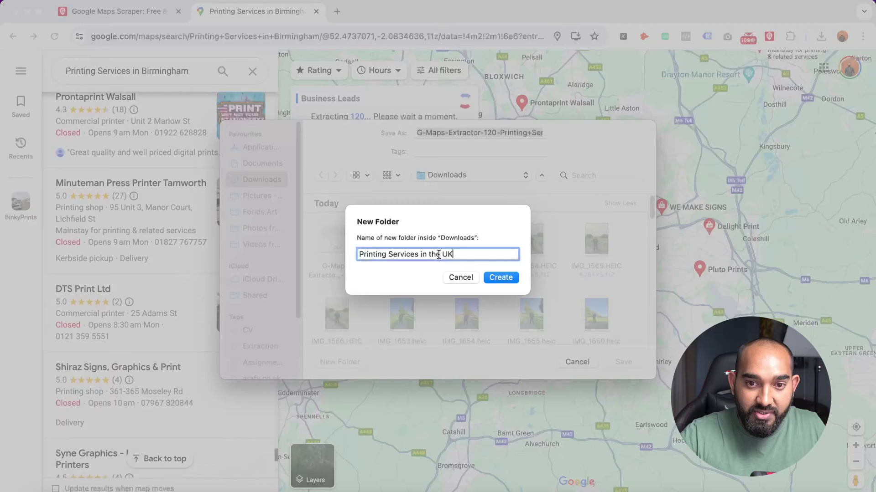
{"action": "left_click", "coordinate": [500, 277]}
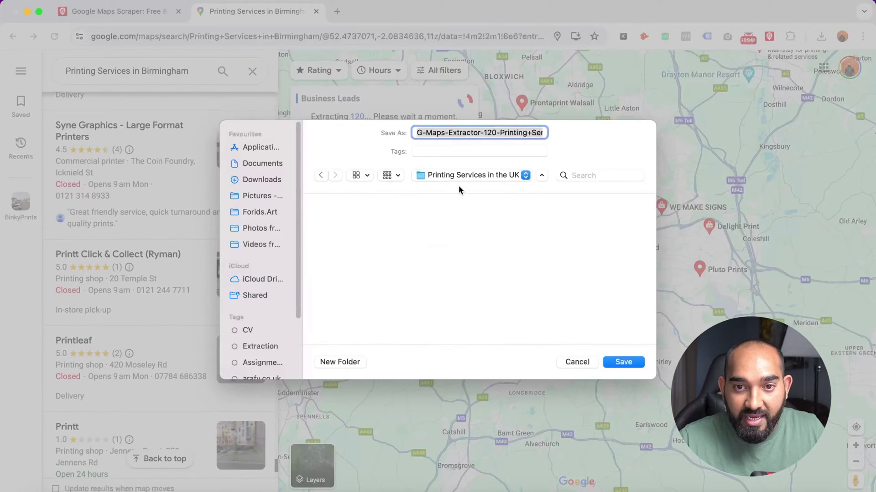
{"action": "left_click", "coordinate": [623, 362]}
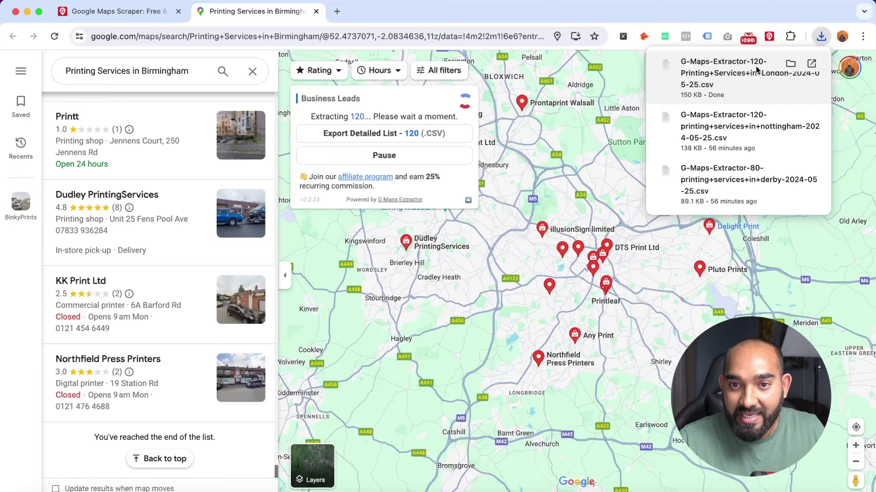
Step: Save the next lead CSV into the same folder and start the Glasgow extraction
{"action": "left_click", "coordinate": [423, 126]}
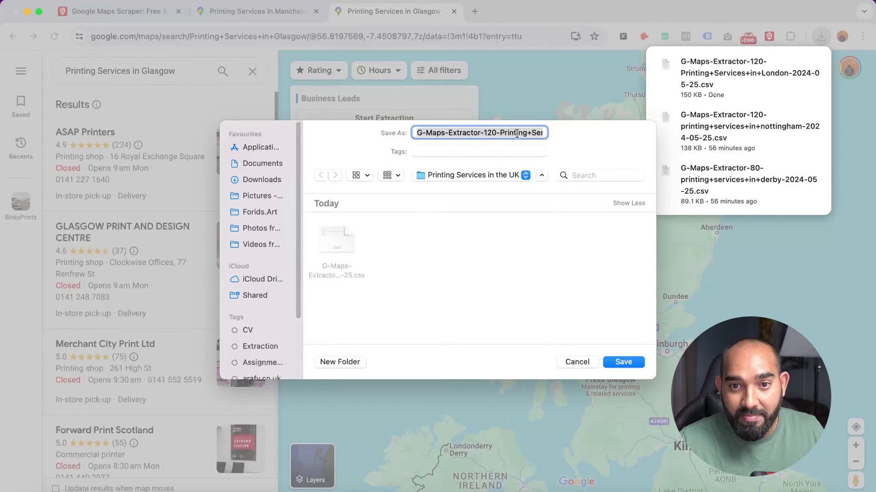
{"action": "left_click", "coordinate": [625, 365]}
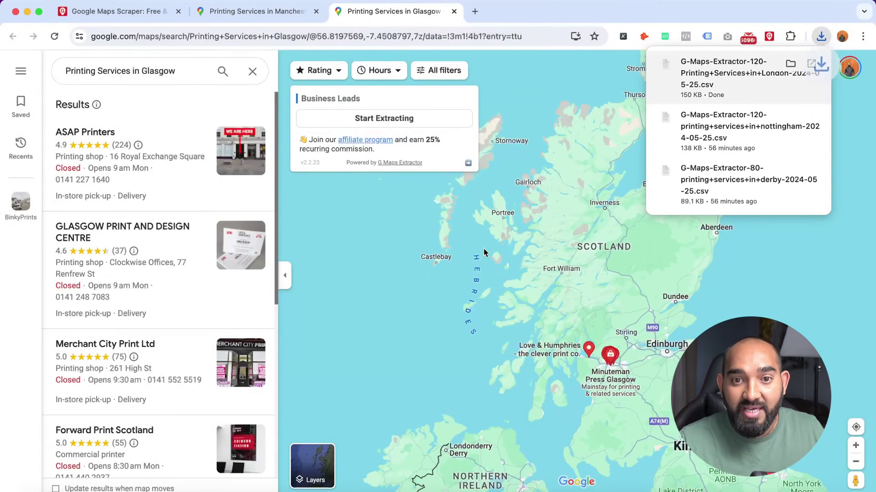
{"action": "left_click", "coordinate": [383, 118]}
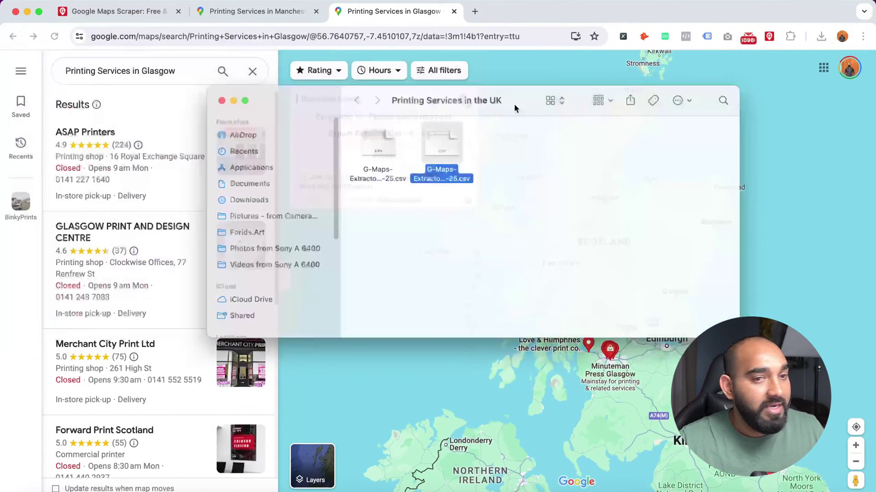
Step: Move the export folder window aside and bring the Glasgow search back to the front
{"action": "left_click_drag", "start_coordinate": [514, 108], "coordinate": [655, 131]}
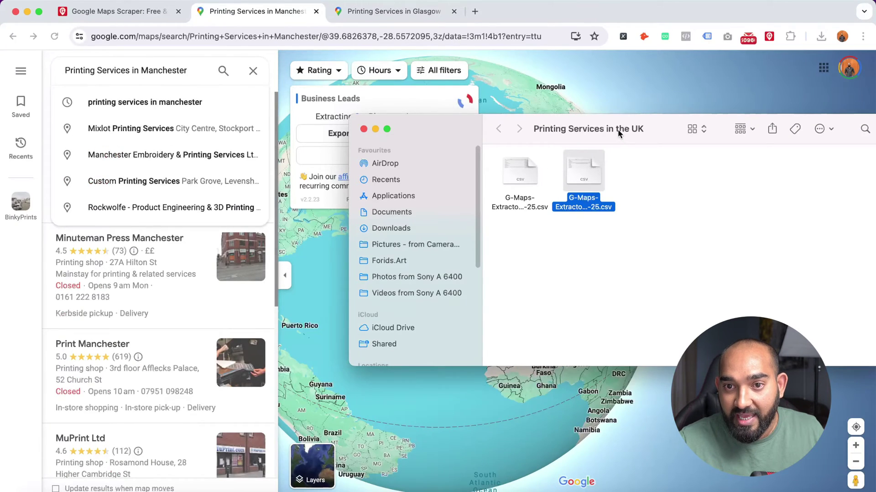
{"action": "left_click_drag", "start_coordinate": [617, 129], "coordinate": [748, 212]}
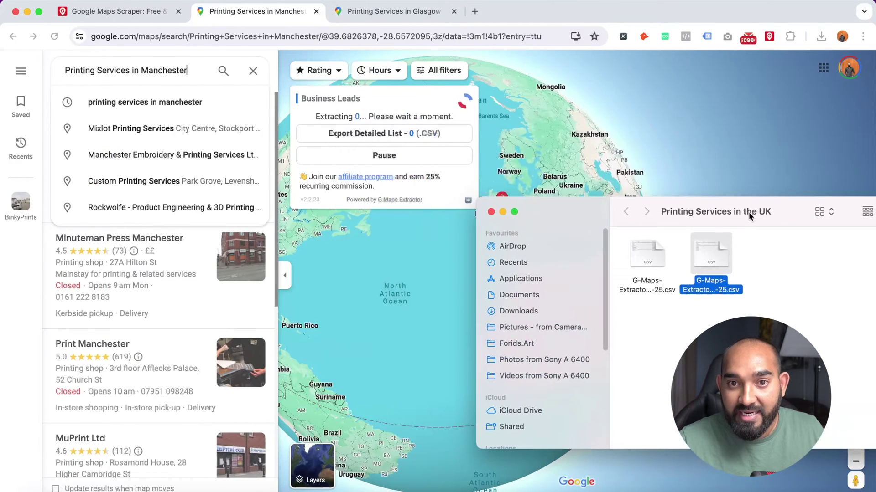
{"action": "left_click", "coordinate": [166, 76]}
{"action": "key", "text": "ctrl+Tab"}
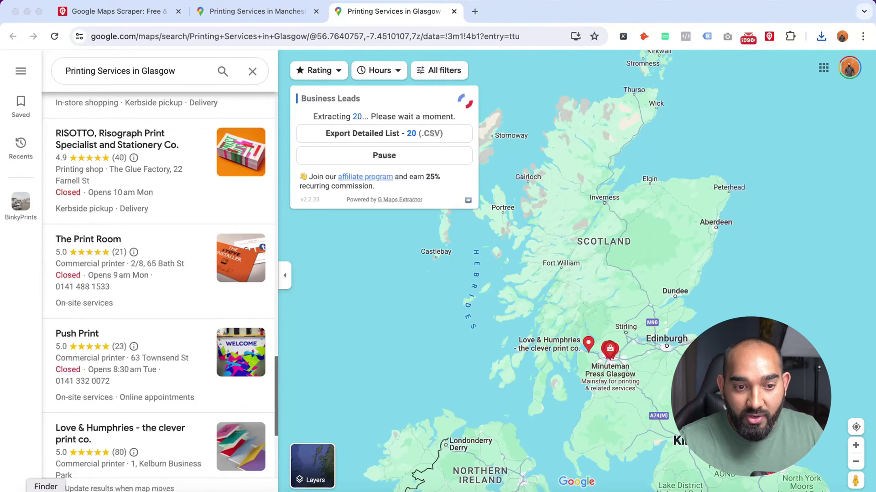
Step: Open the London leads CSV from the export folder in Microsoft Excel
{"action": "left_click", "coordinate": [45, 490]}
{"action": "left_click_drag", "start_coordinate": [712, 211], "coordinate": [394, 142]}
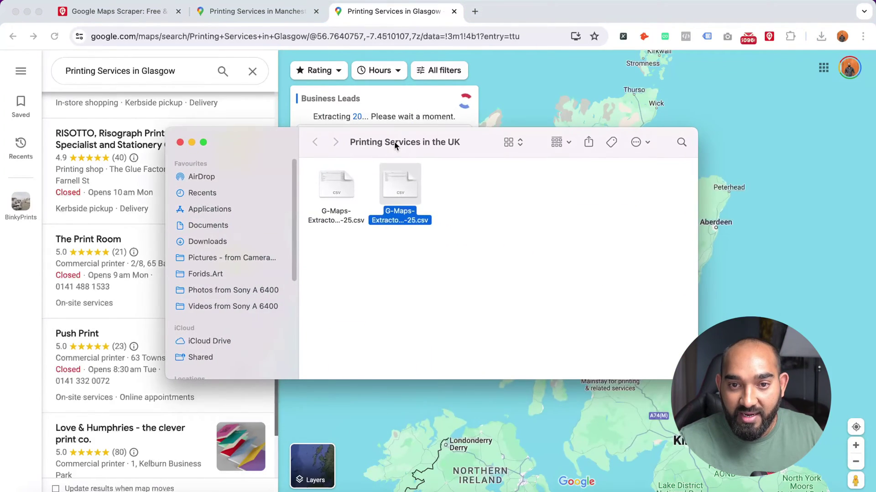
{"action": "right_click", "coordinate": [399, 181]}
{"action": "mouse_move", "coordinate": [469, 203]}
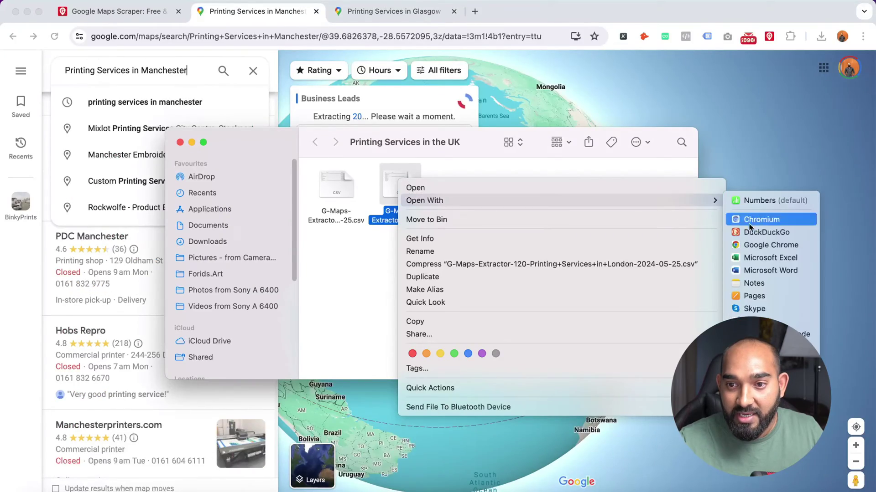
{"action": "left_click", "coordinate": [762, 258]}
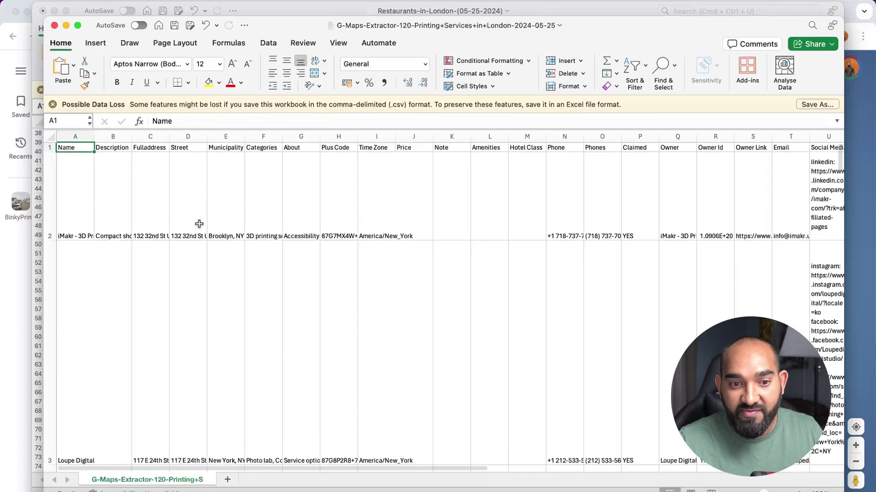
Step: Widen column A so full business names show, then scroll the sheet down to about row 121
{"action": "scroll", "coordinate": [198, 224], "scroll_direction": "down", "scroll_amount": 15}
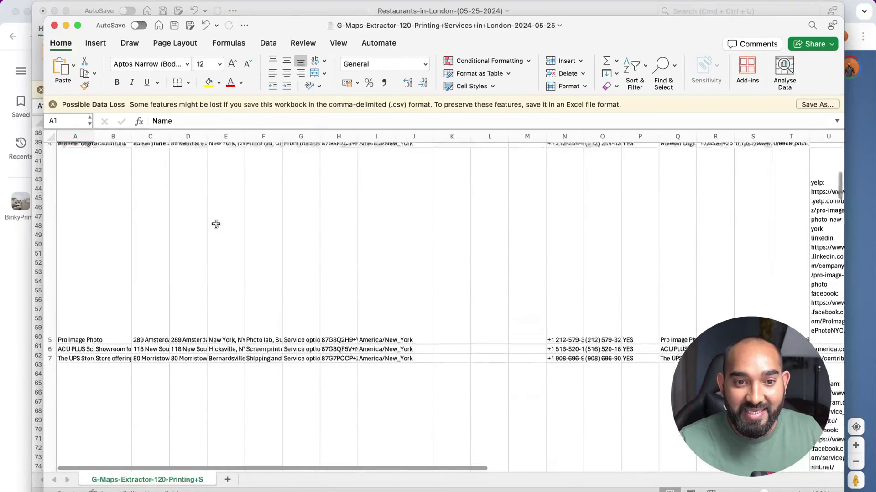
{"action": "scroll", "coordinate": [216, 224], "scroll_direction": "up", "scroll_amount": 15}
{"action": "left_click", "coordinate": [76, 230]}
{"action": "left_click_drag", "start_coordinate": [94, 137], "coordinate": [163, 136]}
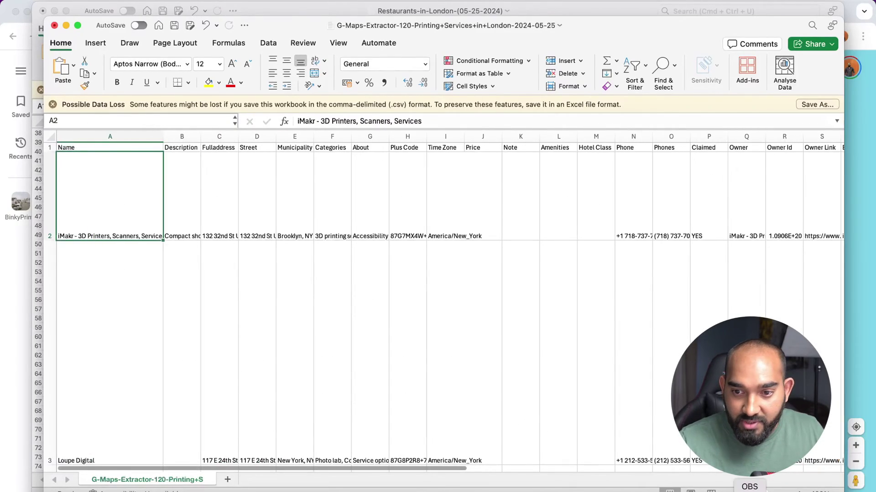
{"action": "scroll", "coordinate": [561, 376], "scroll_direction": "down", "scroll_amount": 5}
{"action": "left_click_drag", "start_coordinate": [839, 172], "coordinate": [859, 479]}
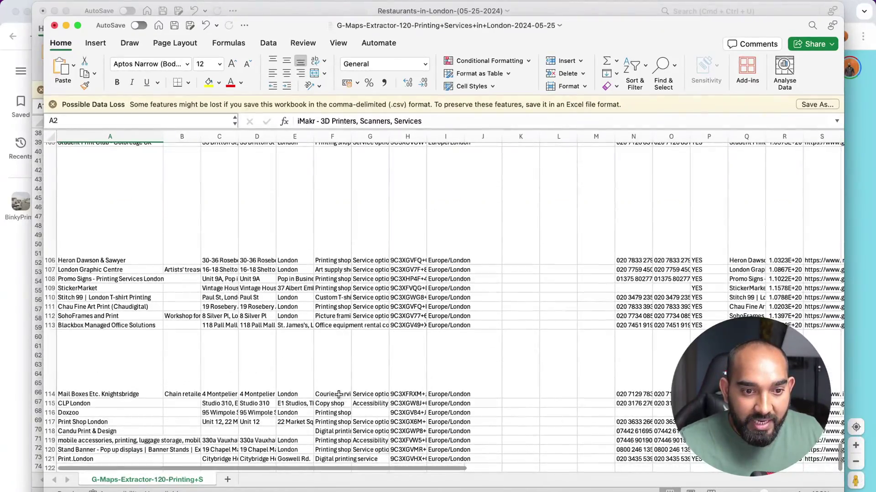
{"action": "scroll", "coordinate": [338, 395], "scroll_direction": "down", "scroll_amount": 3}
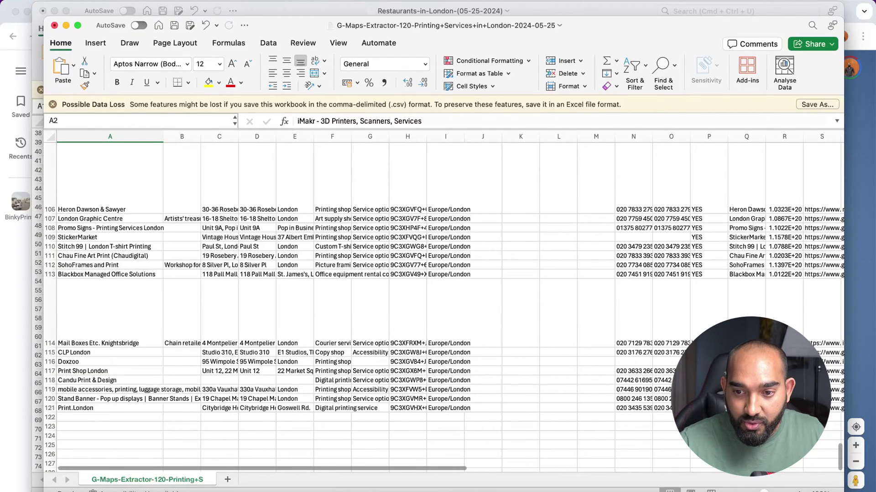
{"action": "scroll", "coordinate": [839, 459], "scroll_direction": "up", "scroll_amount": 5}
Step: Review the Name, Description, Fulladdress, Owner Id and Owner Link headers, then select the Phone column
{"action": "left_click_drag", "start_coordinate": [838, 458], "coordinate": [860, 137]}
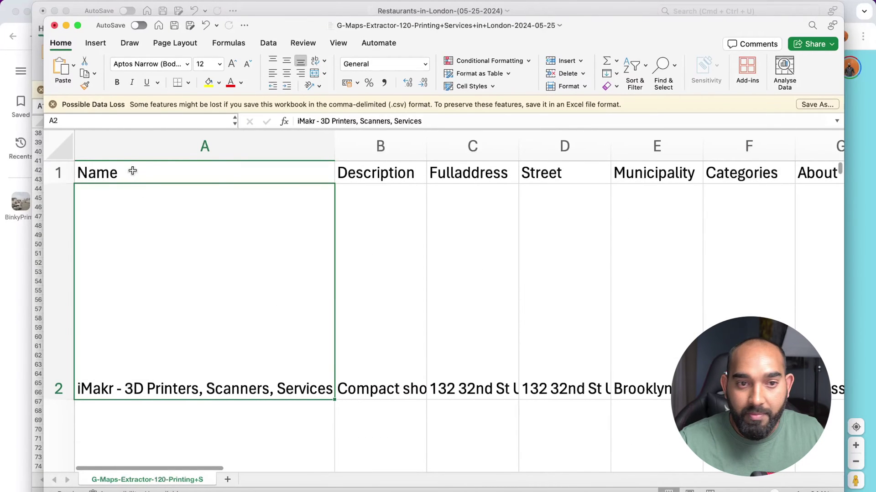
{"action": "left_click", "coordinate": [227, 178]}
{"action": "left_click", "coordinate": [401, 176]}
{"action": "left_click", "coordinate": [484, 176]}
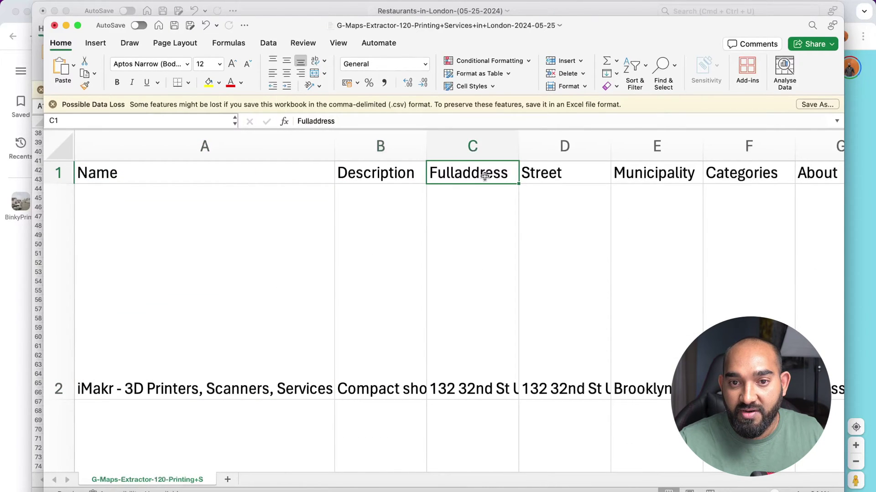
{"action": "key", "text": "Right"}
{"action": "key", "text": "Right"}
{"action": "key", "text": "Right"}
{"action": "key", "text": "Right"}
{"action": "key", "text": "Right"}
{"action": "key", "text": "Right"}
{"action": "key", "text": "Right"}
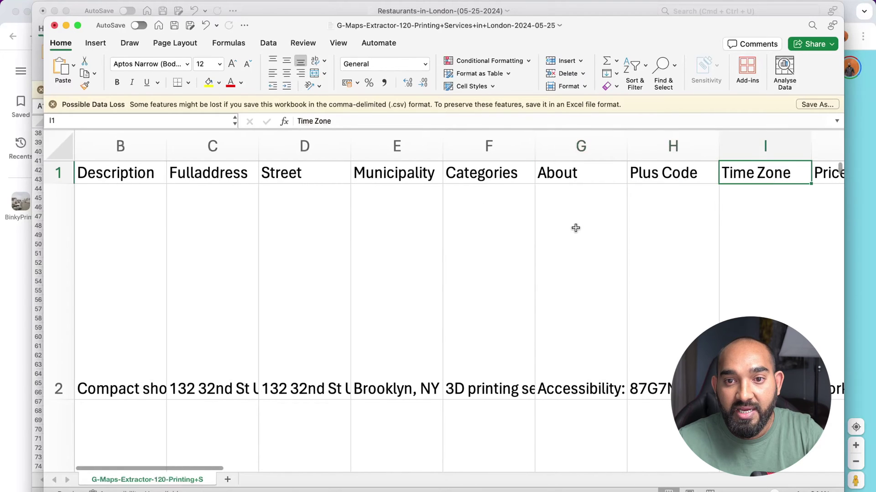
{"action": "key", "text": "Right"}
{"action": "key", "text": "Right"}
{"action": "key", "text": "Right"}
{"action": "key", "text": "Right"}
{"action": "key", "text": "Right"}
{"action": "key", "text": "Right"}
{"action": "key", "text": "Right"}
{"action": "key", "text": "Right"}
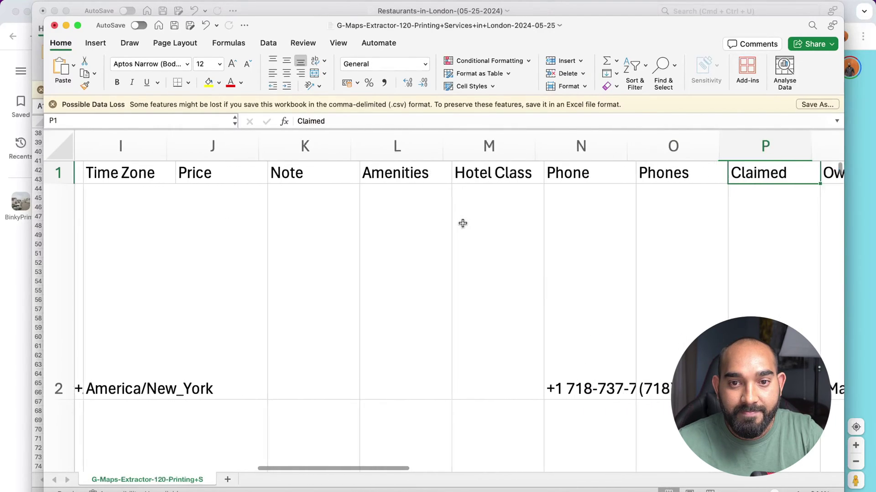
{"action": "key", "text": "Right"}
{"action": "mouse_move", "coordinate": [301, 177]}
{"action": "left_mouse_down"}
{"action": "mouse_move", "coordinate": [314, 174]}
{"action": "mouse_move", "coordinate": [307, 277]}
{"action": "left_mouse_up"}
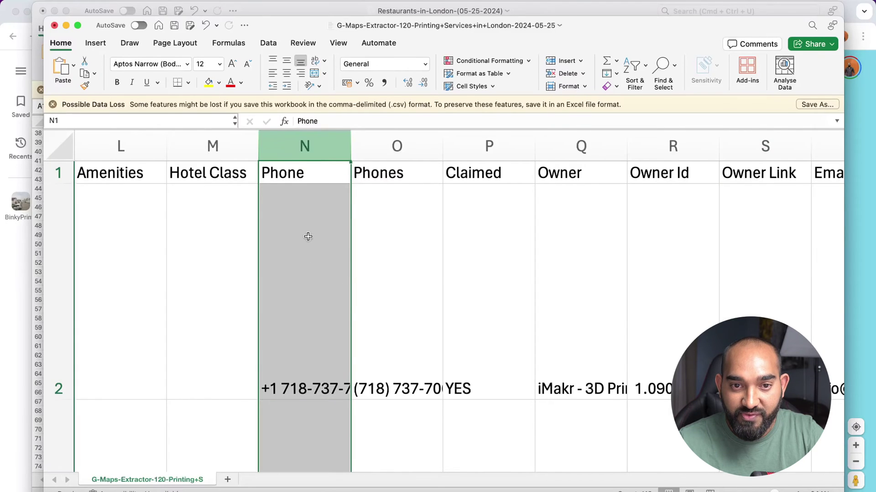
{"action": "key", "text": "ctrl+space"}
Step: Scroll down to the final London leads and check their Claimed values
{"action": "scroll", "coordinate": [322, 276], "scroll_direction": "down", "scroll_amount": 5}
{"action": "left_click_drag", "start_coordinate": [844, 187], "coordinate": [841, 156]}
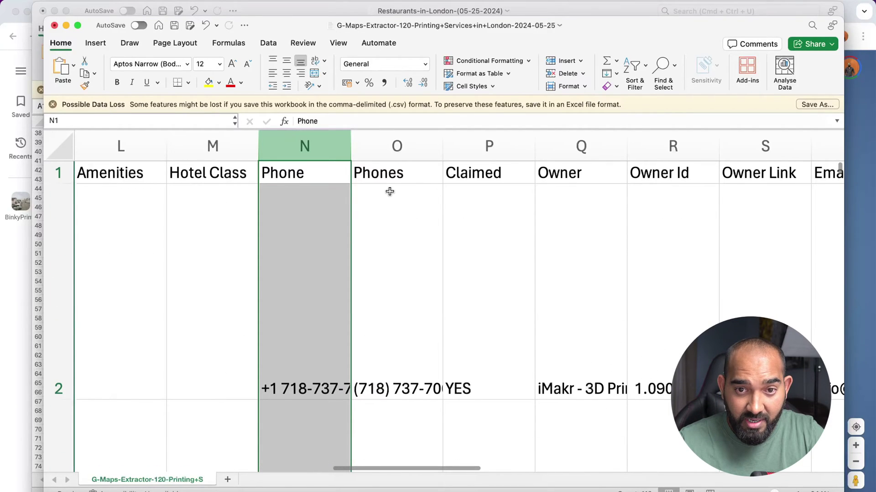
{"action": "left_click", "coordinate": [476, 174]}
{"action": "left_click", "coordinate": [503, 241]}
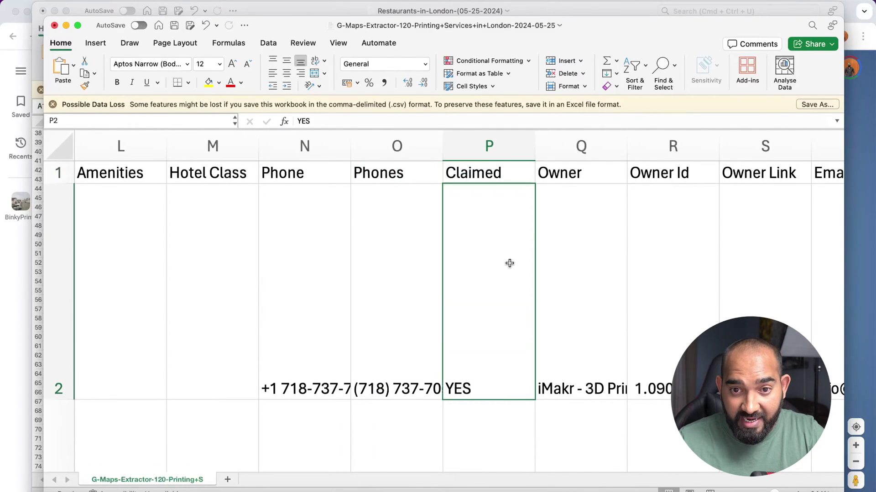
{"action": "scroll", "coordinate": [494, 311], "scroll_direction": "down", "scroll_amount": 10}
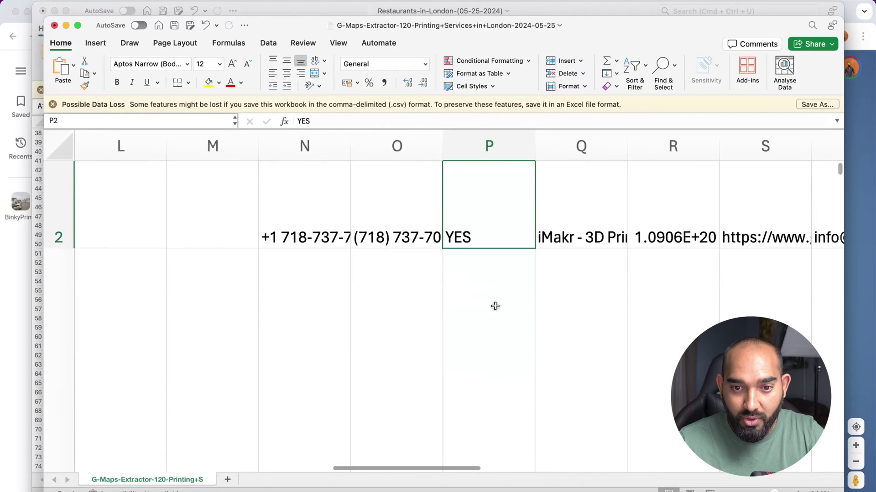
{"action": "left_click", "coordinate": [496, 297]}
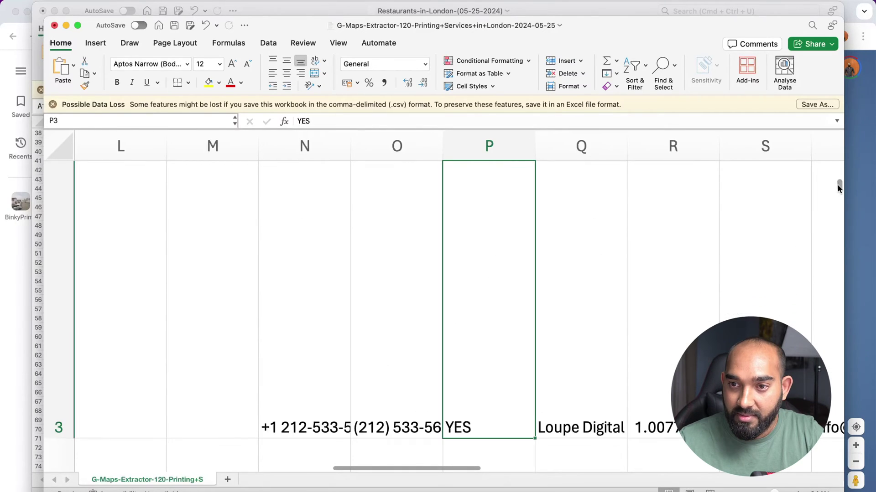
{"action": "left_click_drag", "start_coordinate": [839, 189], "coordinate": [839, 415]}
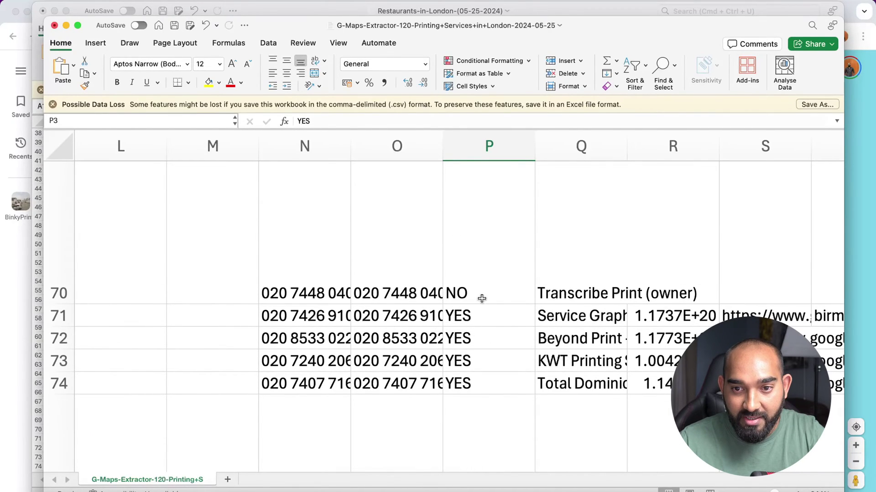
Step: Scroll back to the top and read the first lead's Claimed, Owner, Email and Social Medias cells
{"action": "left_click_drag", "start_coordinate": [841, 416], "coordinate": [846, 151]}
{"action": "left_click", "coordinate": [499, 231]}
{"action": "left_click", "coordinate": [600, 238]}
{"action": "left_click", "coordinate": [712, 272]}
{"action": "left_click", "coordinate": [785, 285]}
{"action": "left_click", "coordinate": [782, 283]}
{"action": "left_click", "coordinate": [674, 249]}
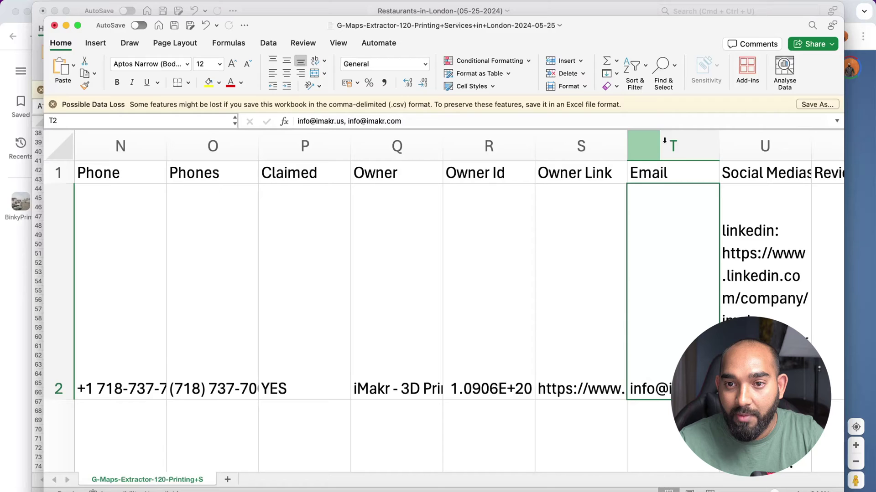
Step: Select the Email column and scroll through the leads' full email addresses
{"action": "left_click", "coordinate": [649, 143]}
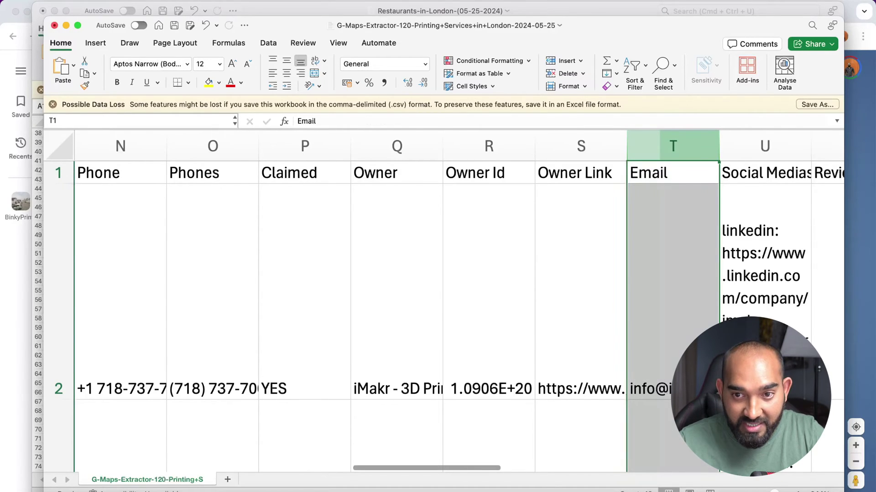
{"action": "left_click", "coordinate": [682, 225]}
{"action": "left_click_drag", "start_coordinate": [839, 170], "coordinate": [841, 190]}
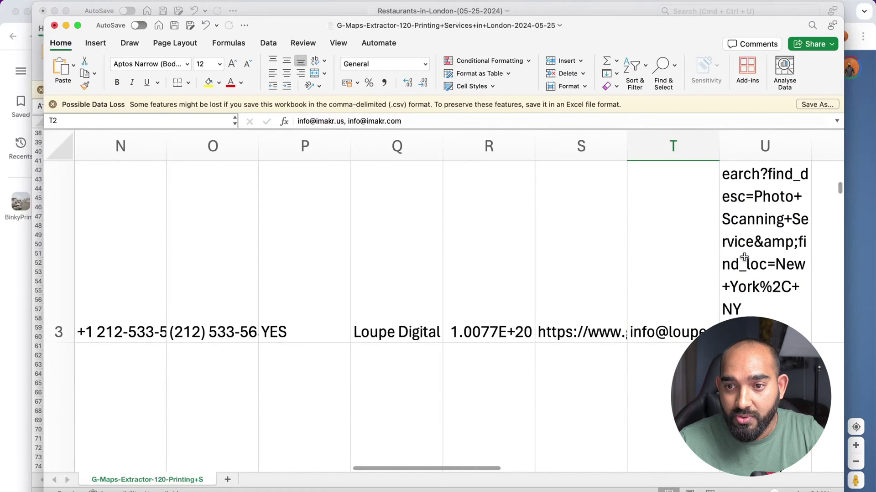
{"action": "left_click_drag", "start_coordinate": [839, 192], "coordinate": [841, 225]}
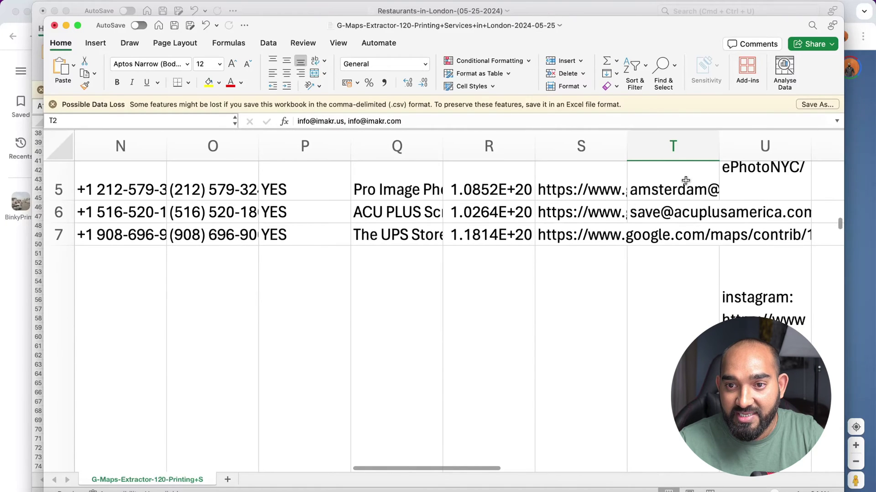
{"action": "left_click_drag", "start_coordinate": [839, 225], "coordinate": [862, 149]}
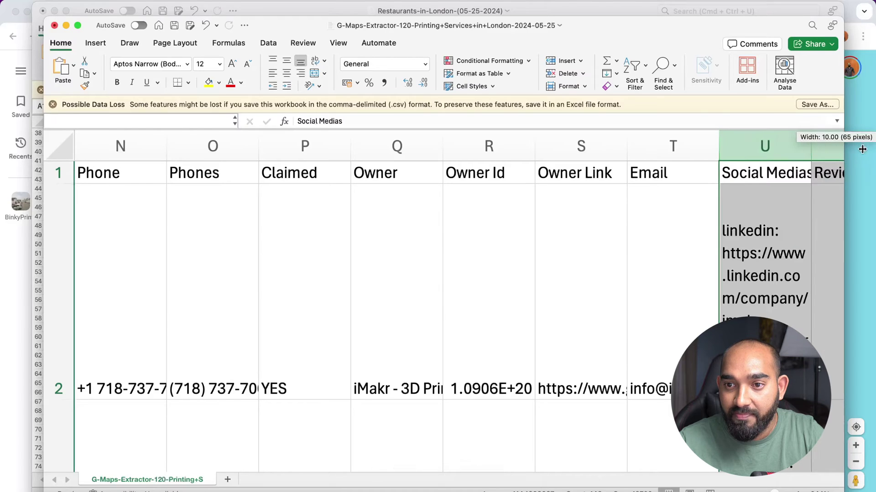
Step: Read the first four leads' social media links, then scroll back to the top
{"action": "left_click", "coordinate": [767, 211]}
{"action": "scroll", "coordinate": [802, 326], "scroll_direction": "down", "scroll_amount": 2}
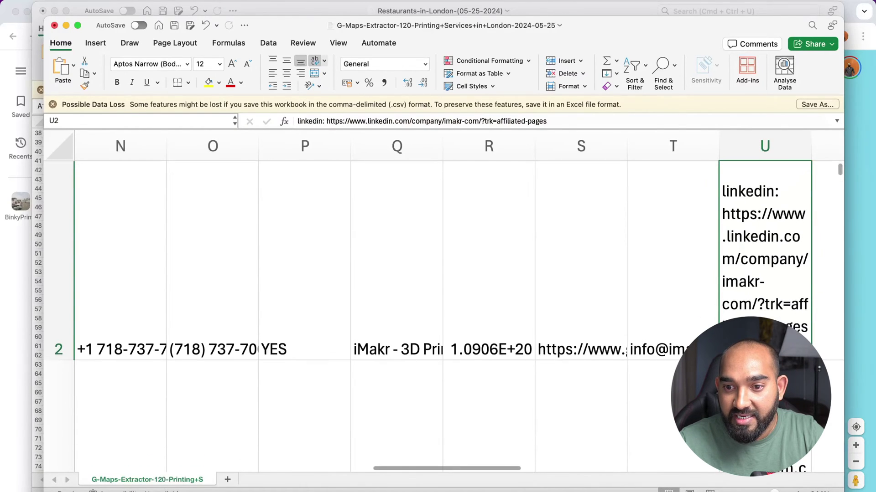
{"action": "key", "text": "Down"}
{"action": "scroll", "coordinate": [802, 326], "scroll_direction": "down", "scroll_amount": 3}
{"action": "scroll", "coordinate": [762, 293], "scroll_direction": "down", "scroll_amount": 3}
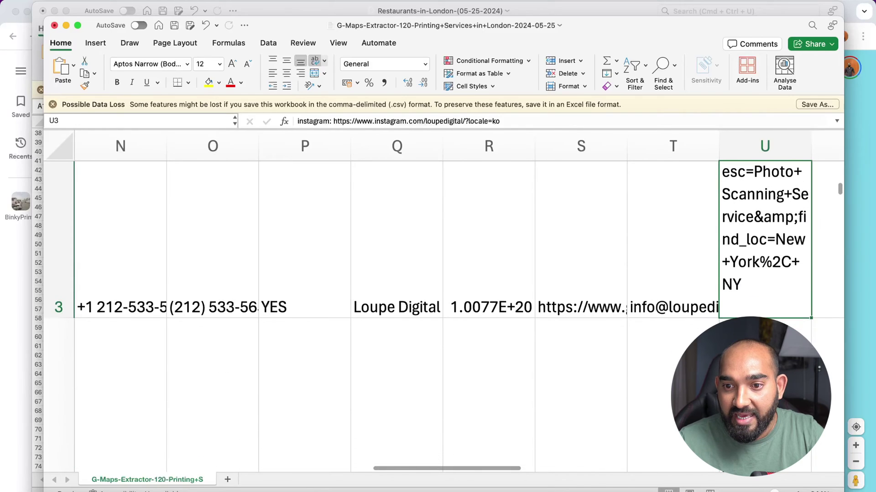
{"action": "key", "text": "Down"}
{"action": "scroll", "coordinate": [762, 293], "scroll_direction": "down", "scroll_amount": 2}
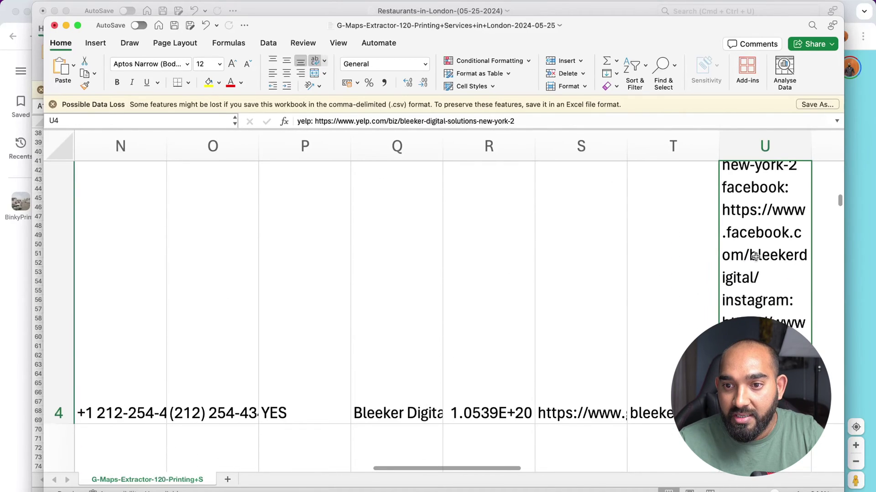
{"action": "scroll", "coordinate": [775, 202], "scroll_direction": "down", "scroll_amount": 4}
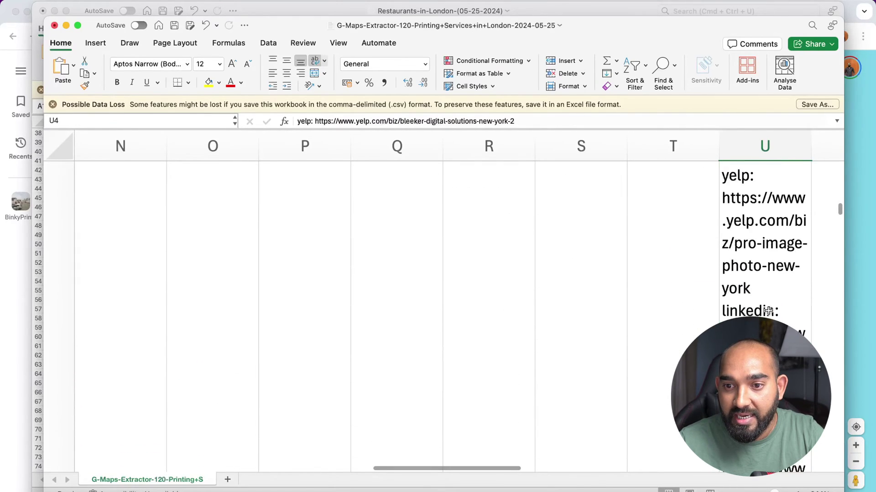
{"action": "scroll", "coordinate": [741, 310], "scroll_direction": "down", "scroll_amount": 5}
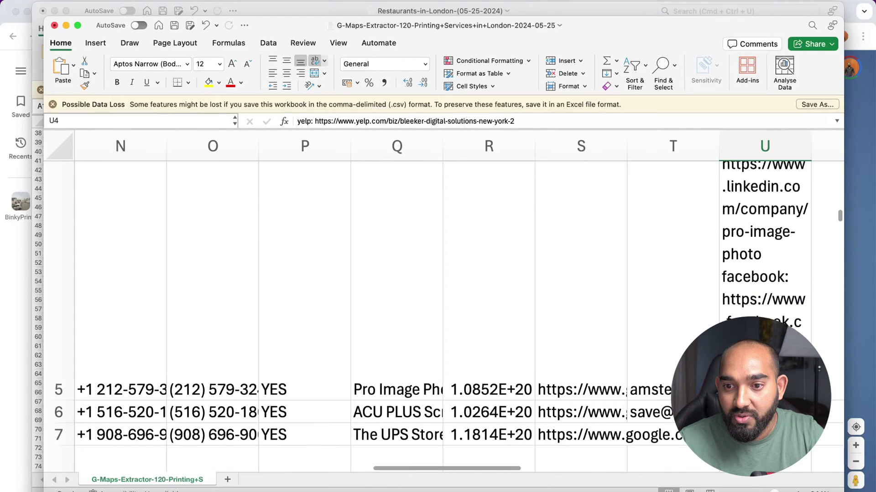
{"action": "scroll", "coordinate": [778, 246], "scroll_direction": "up", "scroll_amount": 5}
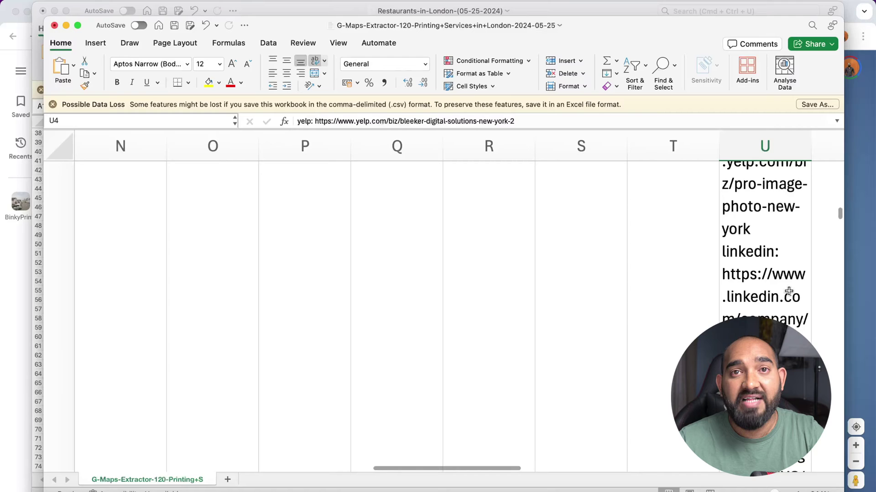
{"action": "scroll", "coordinate": [770, 256], "scroll_direction": "up", "scroll_amount": 2}
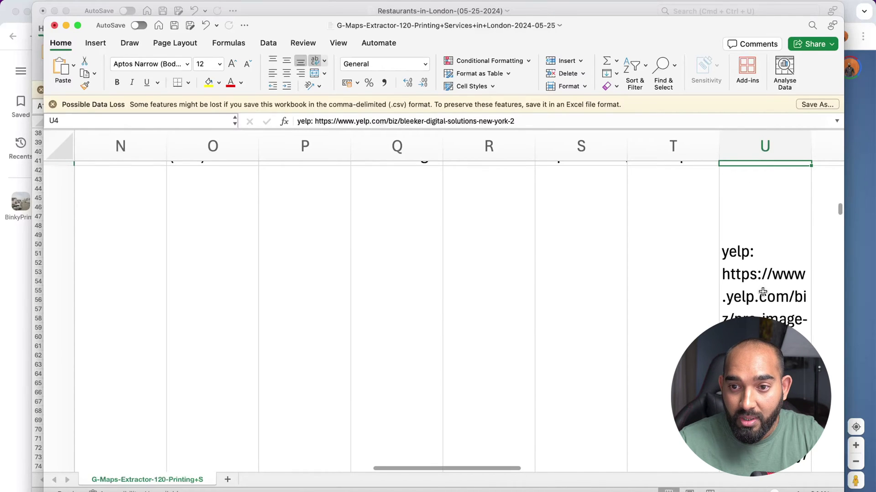
{"action": "scroll", "coordinate": [763, 274], "scroll_direction": "down", "scroll_amount": 5}
{"action": "left_click_drag", "start_coordinate": [839, 210], "coordinate": [839, 168]}
Step: Check the first lead's review count of 65, its average rating and review URL
{"action": "left_click", "coordinate": [789, 201]}
{"action": "left_click", "coordinate": [807, 208]}
{"action": "key", "text": "Right"}
{"action": "key", "text": "Right"}
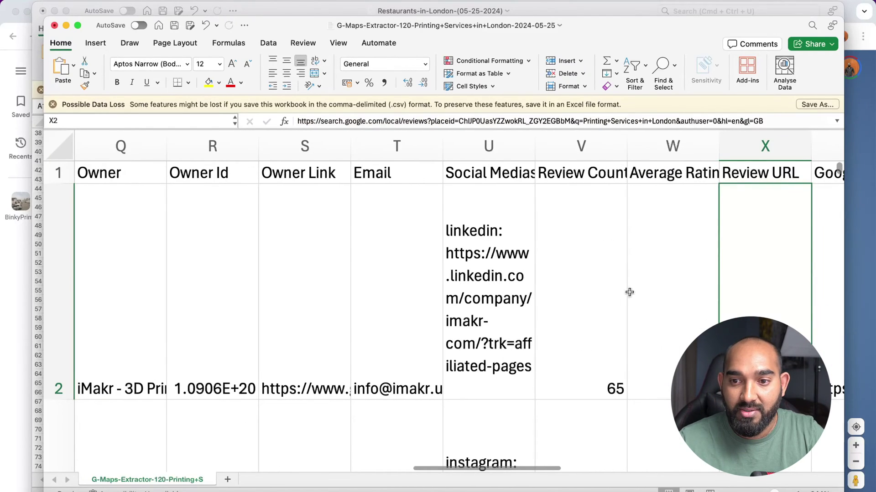
{"action": "key", "text": "Right"}
{"action": "key", "text": "Right"}
{"action": "key", "text": "Right"}
{"action": "key", "text": "Right"}
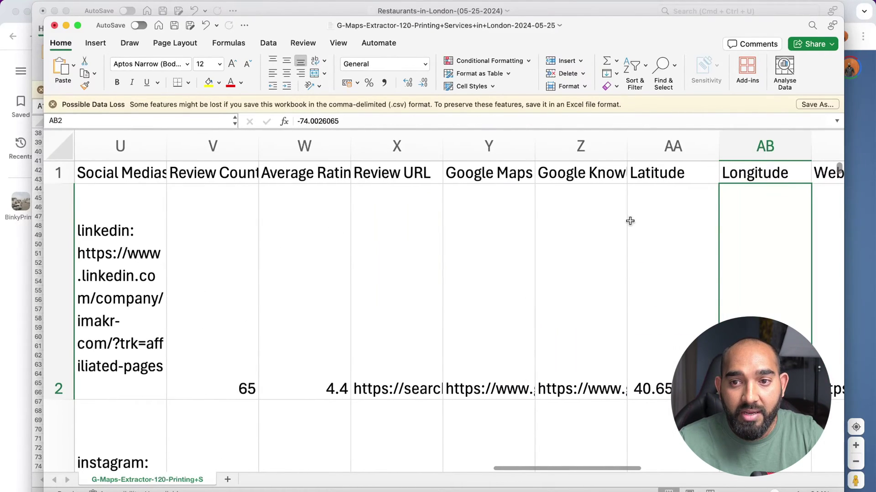
Step: Widen column AD so the first lead's domain imakrstudio.com fits fully
{"action": "key", "text": "Right"}
{"action": "key", "text": "Right"}
{"action": "key", "text": "Right"}
{"action": "key", "text": "Right"}
{"action": "left_click", "coordinate": [581, 202]}
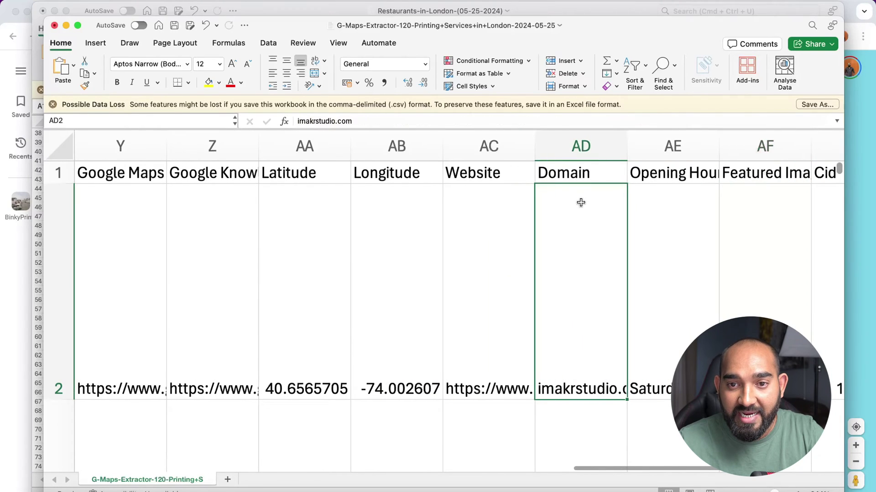
{"action": "left_click_drag", "start_coordinate": [625, 150], "coordinate": [746, 149]}
{"action": "scroll", "coordinate": [673, 342], "scroll_direction": "down", "scroll_amount": 5}
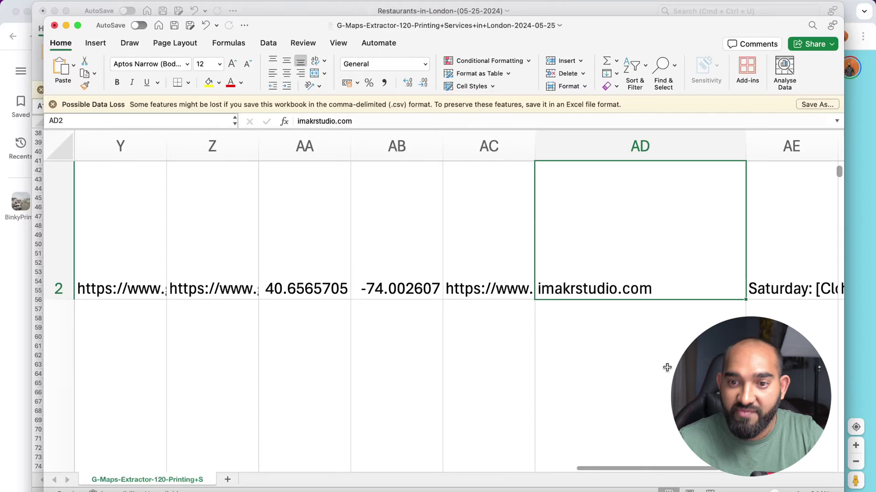
{"action": "scroll", "coordinate": [665, 349], "scroll_direction": "up", "scroll_amount": 2}
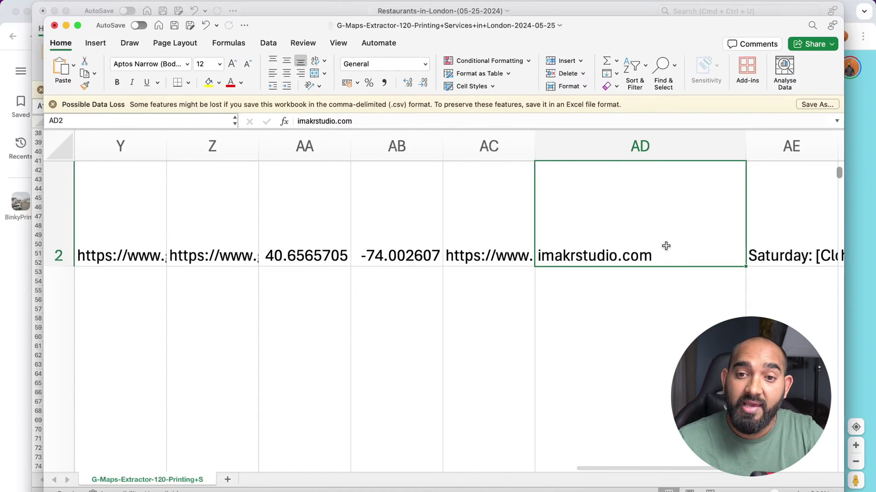
{"action": "scroll", "coordinate": [655, 274], "scroll_direction": "down", "scroll_amount": 3}
Step: Select the Domain column and scroll through all the leads' domains
{"action": "left_click", "coordinate": [656, 145]}
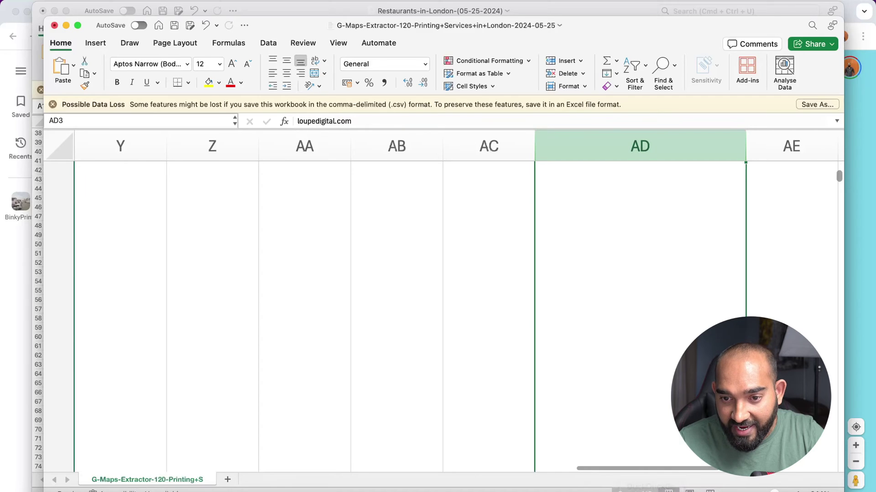
{"action": "scroll", "coordinate": [692, 299], "scroll_direction": "down", "scroll_amount": 10}
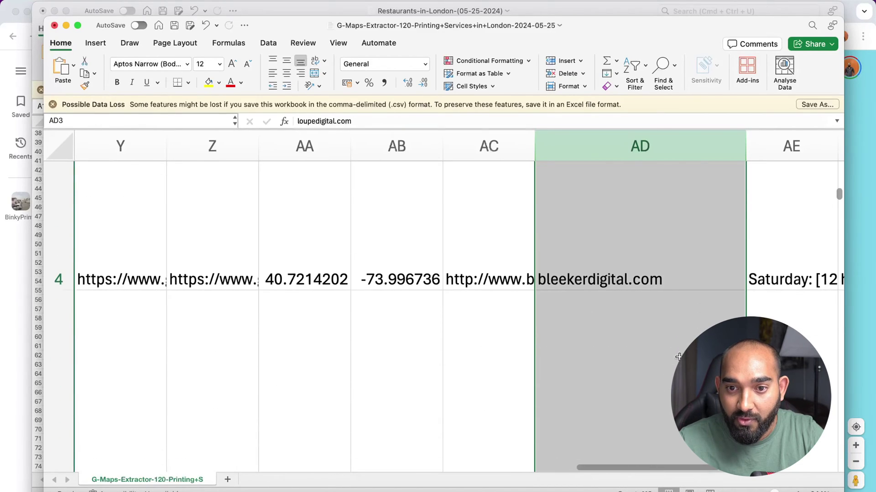
{"action": "scroll", "coordinate": [627, 361], "scroll_direction": "down", "scroll_amount": 5}
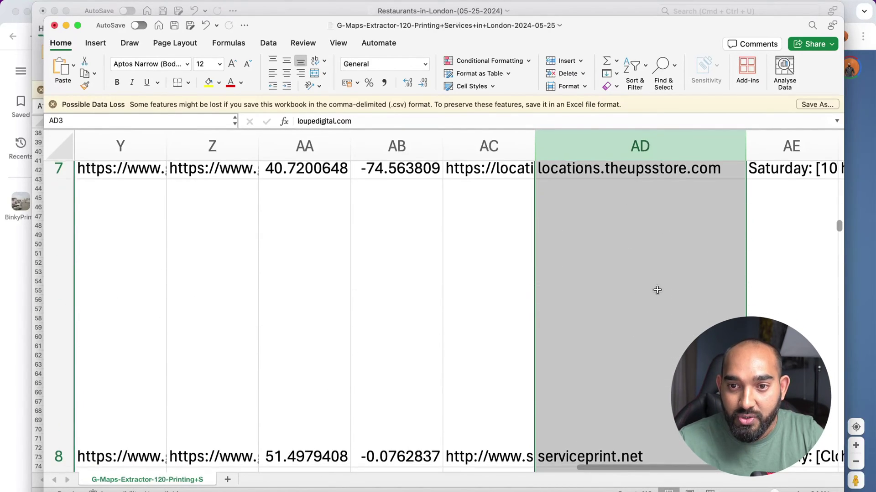
{"action": "scroll", "coordinate": [652, 292], "scroll_direction": "up", "scroll_amount": 3}
{"action": "scroll", "coordinate": [650, 297], "scroll_direction": "down", "scroll_amount": 3}
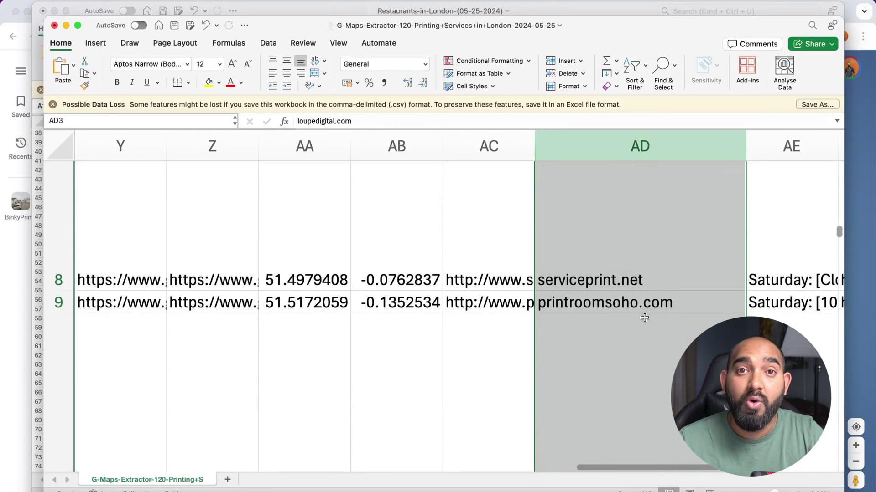
{"action": "scroll", "coordinate": [644, 317], "scroll_direction": "down", "scroll_amount": 6}
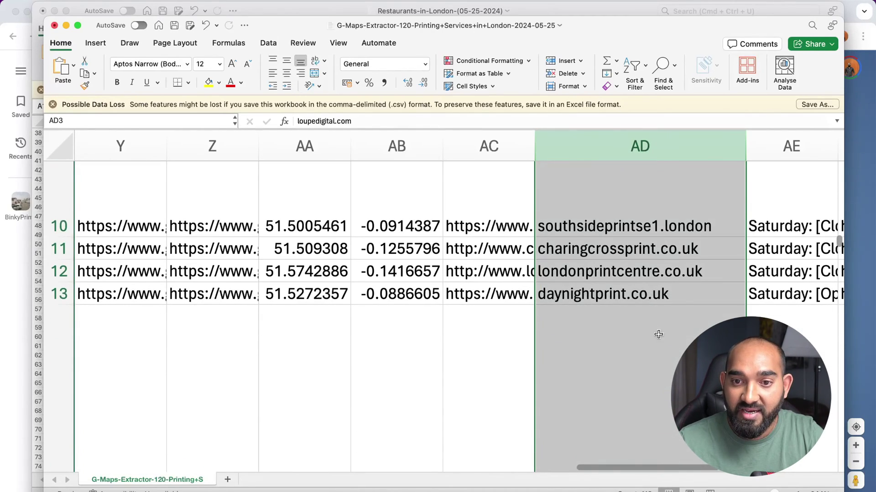
{"action": "scroll", "coordinate": [647, 357], "scroll_direction": "down", "scroll_amount": 2}
{"action": "left_click_drag", "start_coordinate": [611, 469], "coordinate": [400, 469]}
{"action": "left_click", "coordinate": [676, 177]}
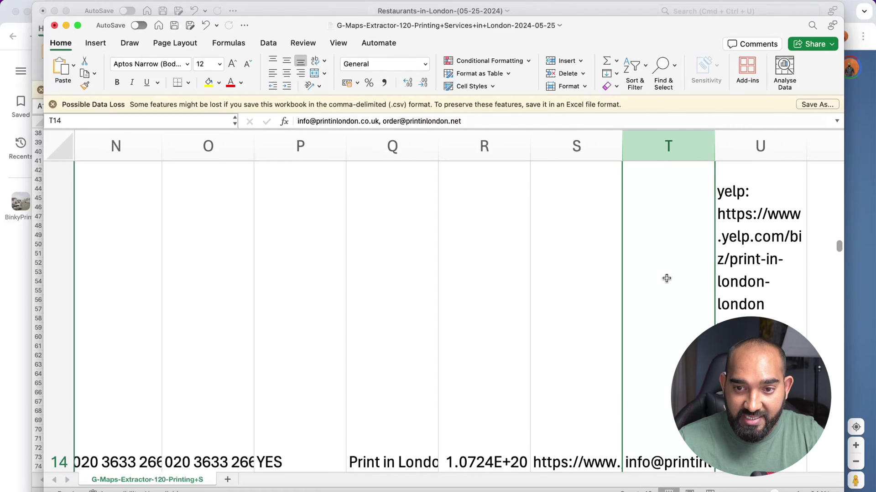
{"action": "scroll", "coordinate": [666, 278], "scroll_direction": "down", "scroll_amount": 2}
{"action": "scroll", "coordinate": [666, 278], "scroll_direction": "down", "scroll_amount": 4}
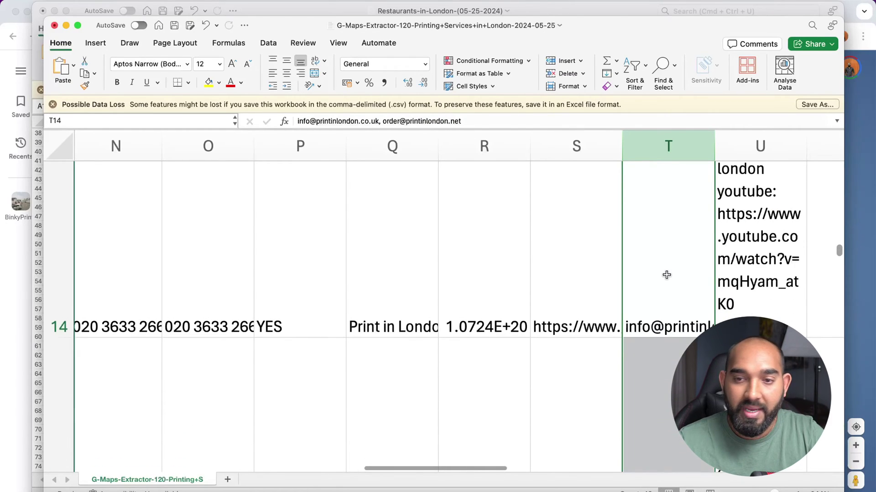
{"action": "scroll", "coordinate": [666, 275], "scroll_direction": "down", "scroll_amount": 1}
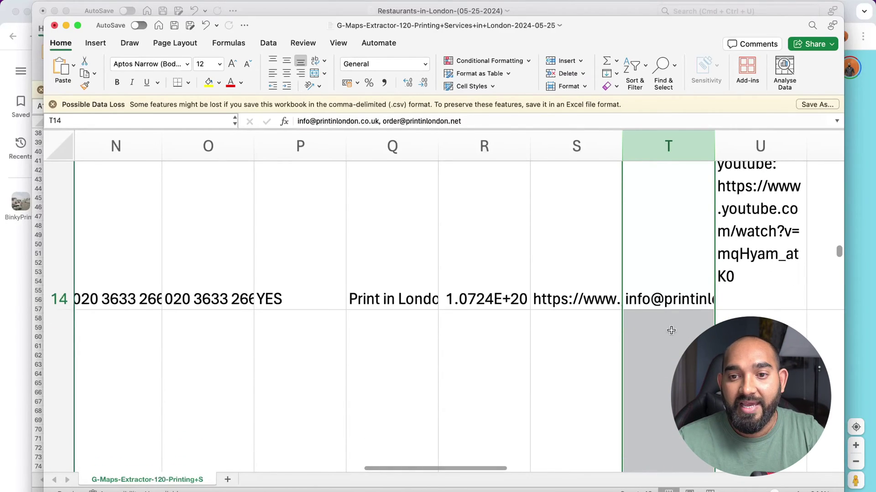
{"action": "scroll", "coordinate": [712, 254], "scroll_direction": "up", "scroll_amount": 6}
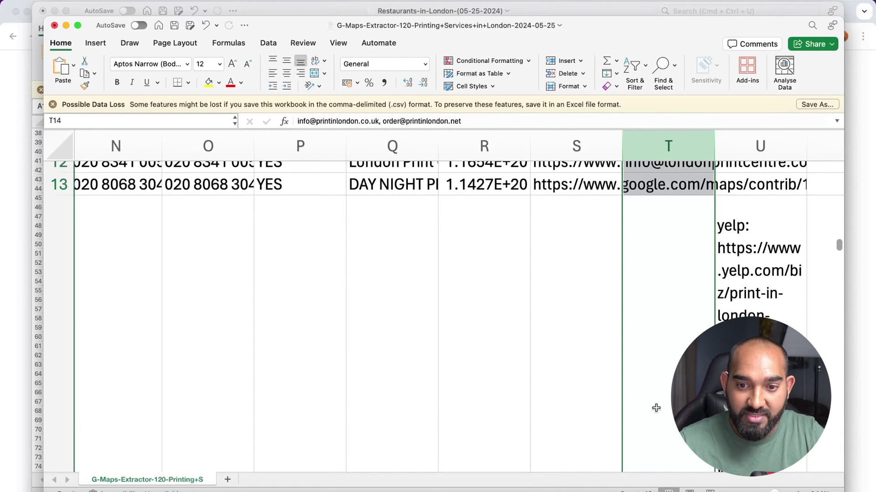
Step: Save and close the London leads CSV, cancelling the close of the Restaurants-in-London workbook
{"action": "left_click", "coordinate": [54, 25]}
{"action": "left_click", "coordinate": [439, 301]}
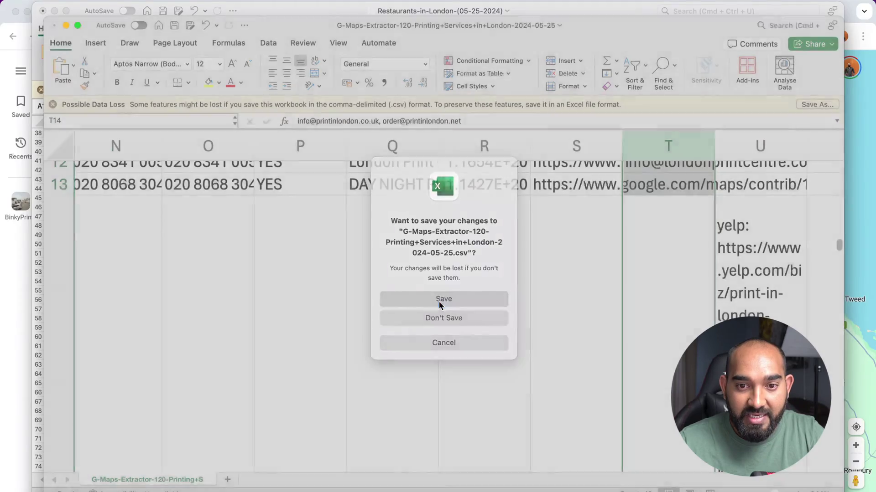
{"action": "left_click", "coordinate": [43, 10]}
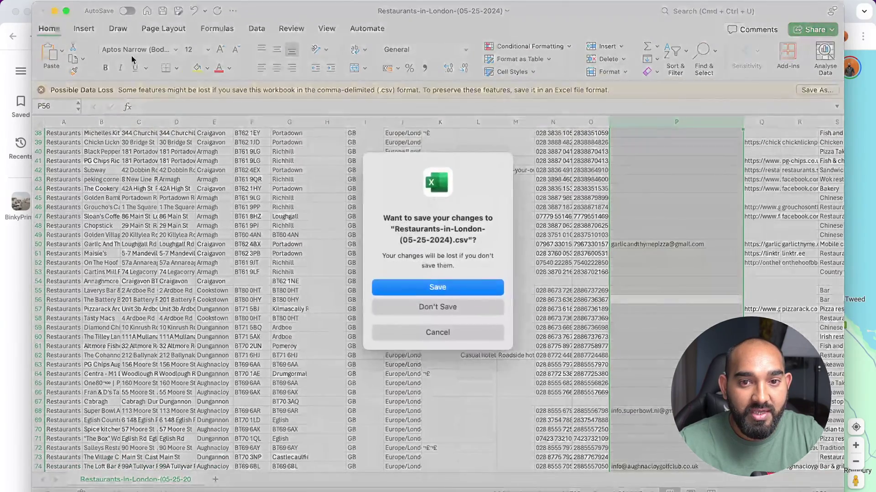
{"action": "key", "text": "Escape"}
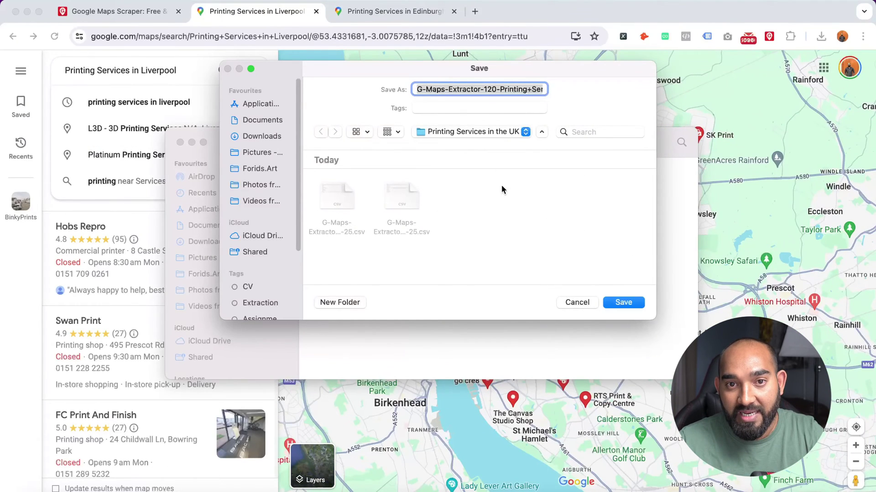
Step: Save the exported leads CSV into Printing Services in the UK and show it in Finder
{"action": "left_click", "coordinate": [623, 302]}
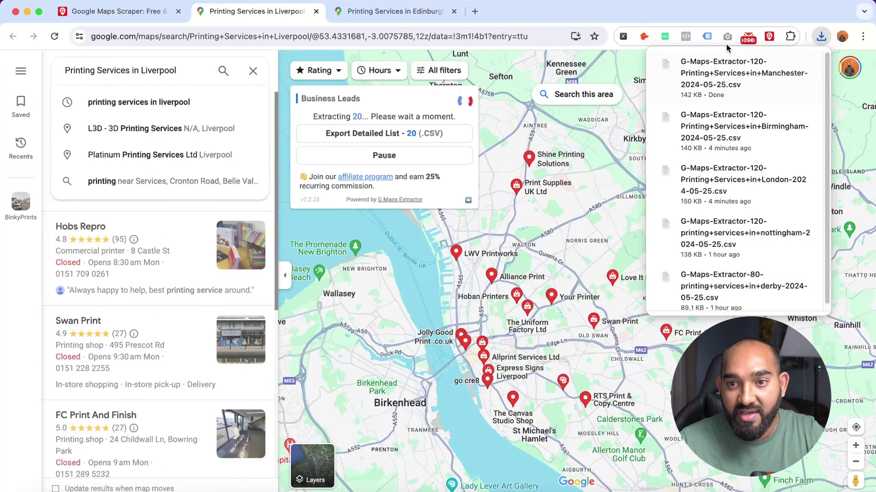
{"action": "left_click", "coordinate": [782, 64]}
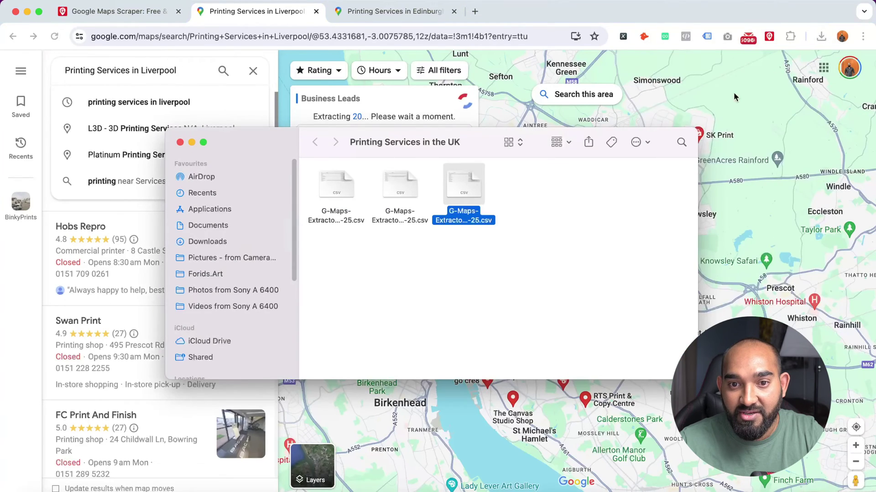
{"action": "left_click", "coordinate": [539, 210]}
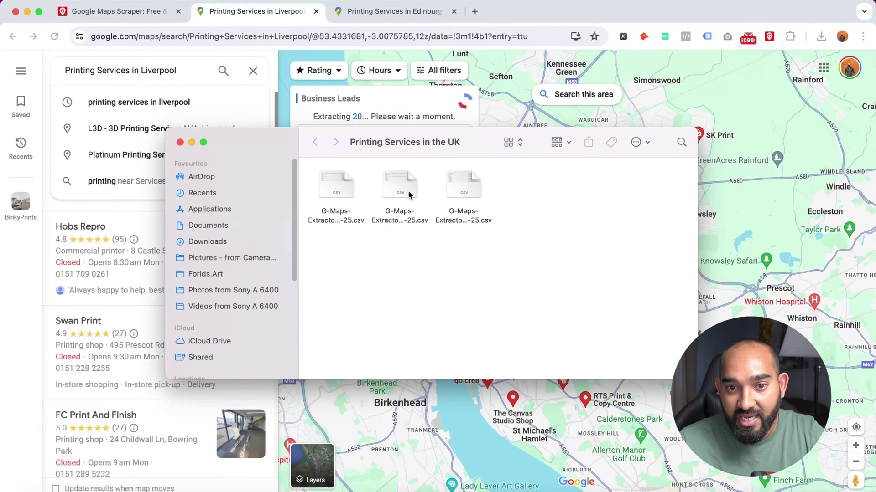
{"action": "left_click", "coordinate": [191, 143]}
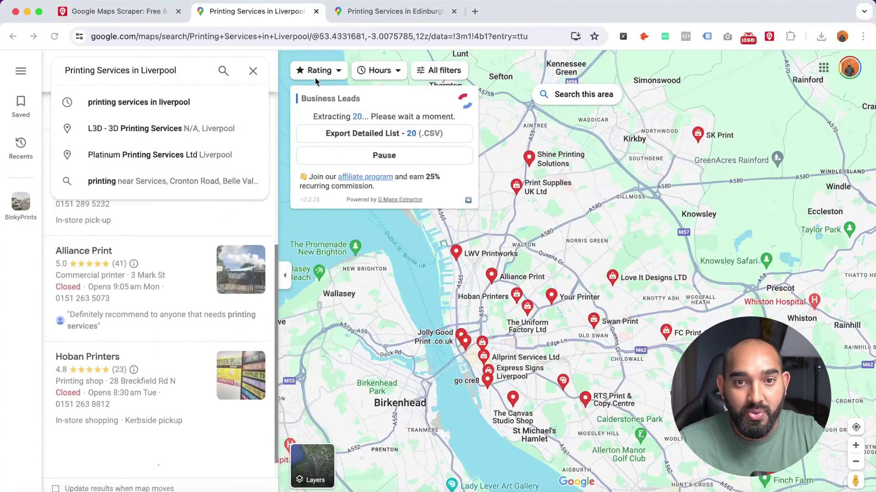
Step: Check the Edinburgh and Liverpool extractions' progress and review the exported CSVs in Finder
{"action": "left_click", "coordinate": [401, 18]}
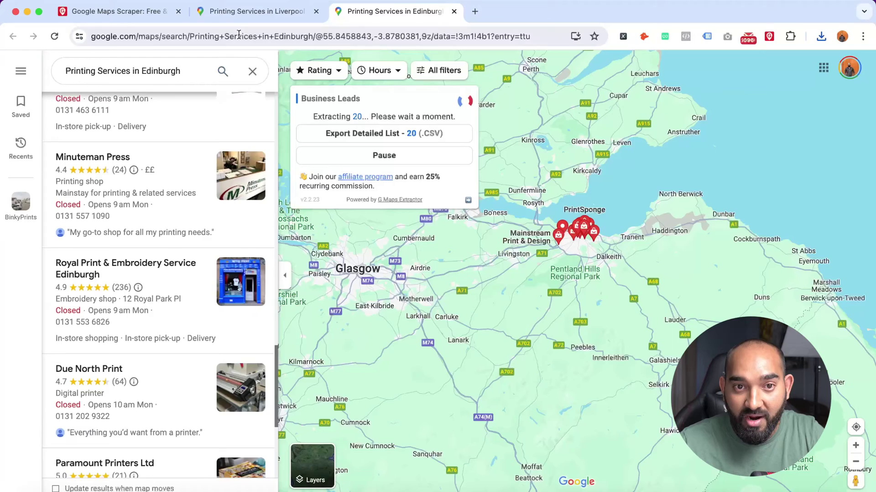
{"action": "left_click", "coordinate": [244, 18]}
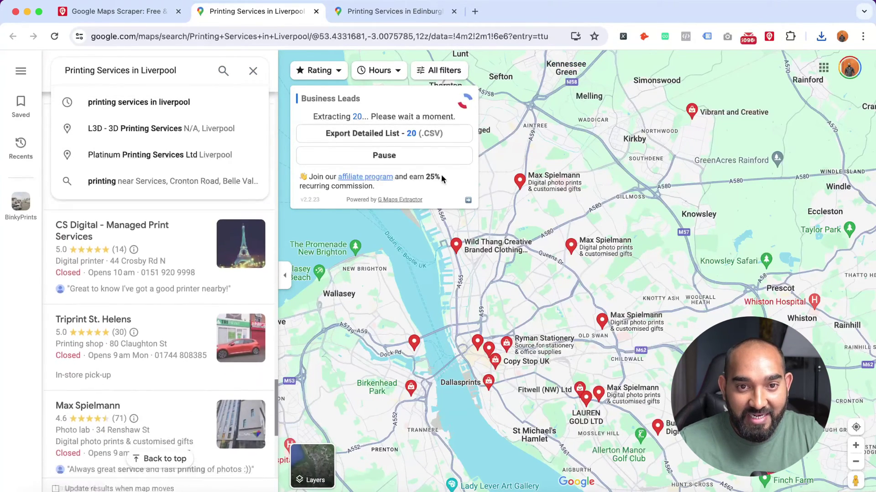
{"action": "key", "text": "super+Tab"}
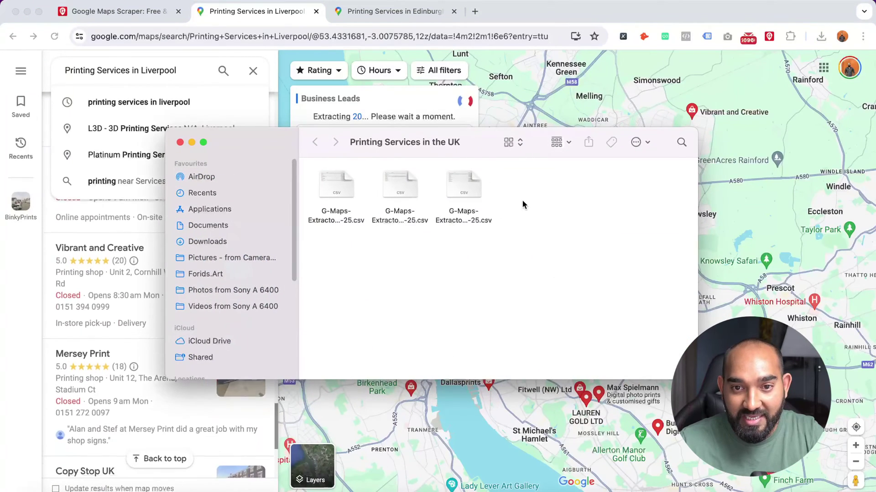
{"action": "left_click", "coordinate": [447, 194]}
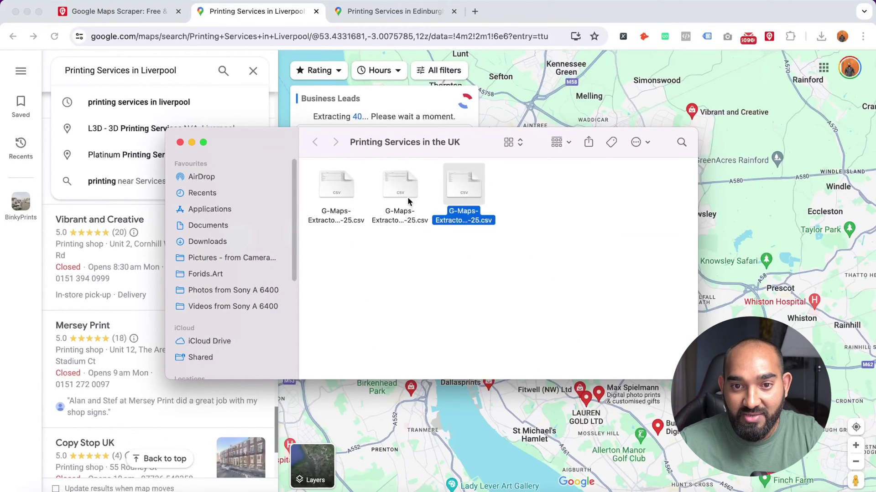
{"action": "left_click", "coordinate": [404, 191]}
{"action": "left_click", "coordinate": [473, 12]}
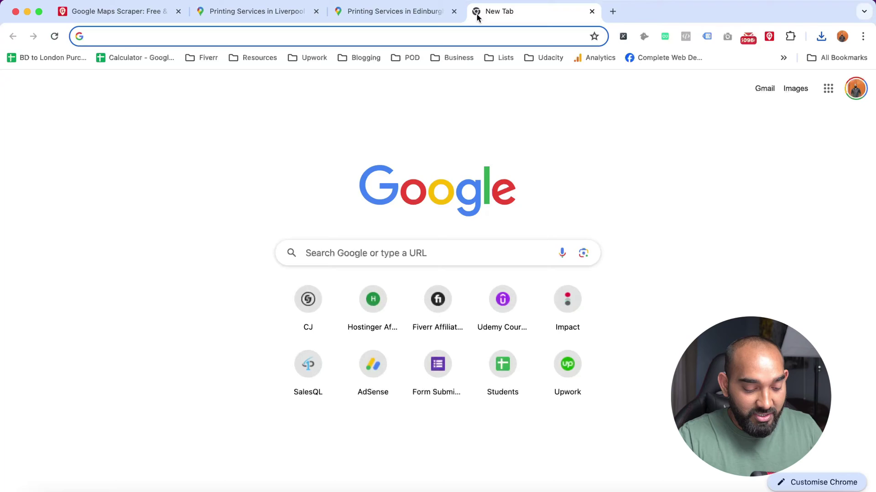
Step: Calculate 120*3 = 360 in Chrome's omnibox, then go back to the Edinburgh extraction
{"action": "type", "text": "120*3"}
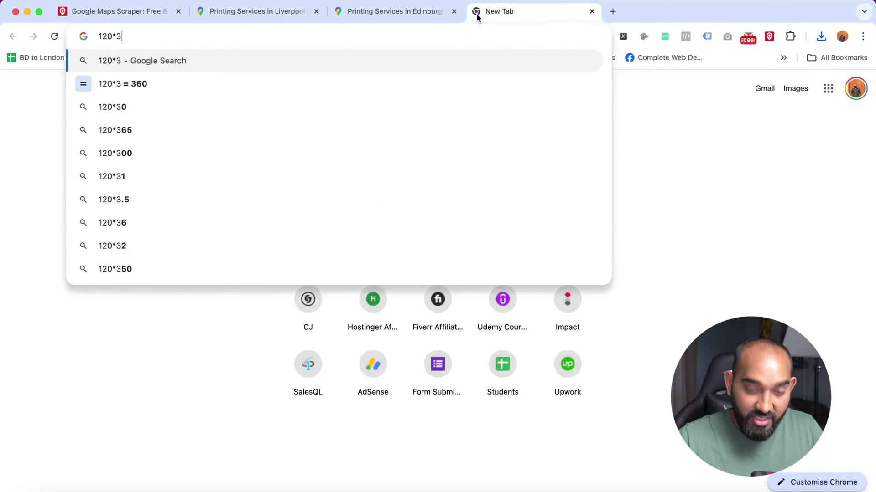
{"action": "key", "text": "Return"}
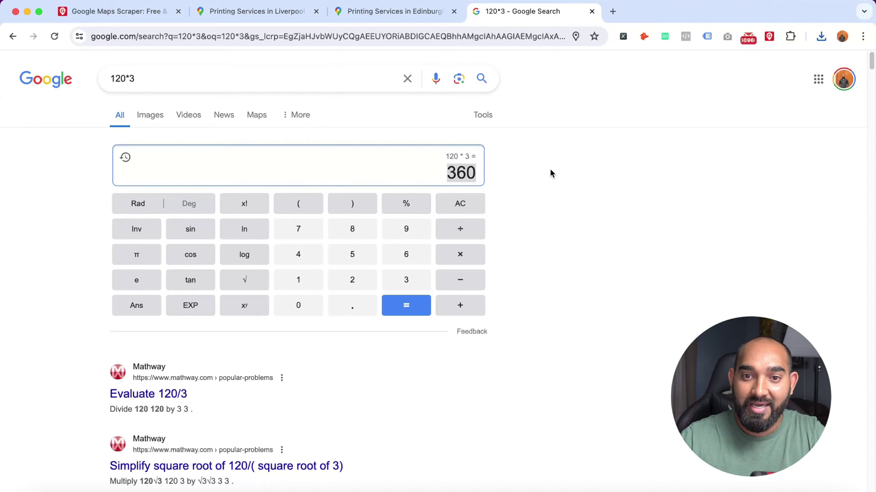
{"action": "left_click", "coordinate": [397, 13]}
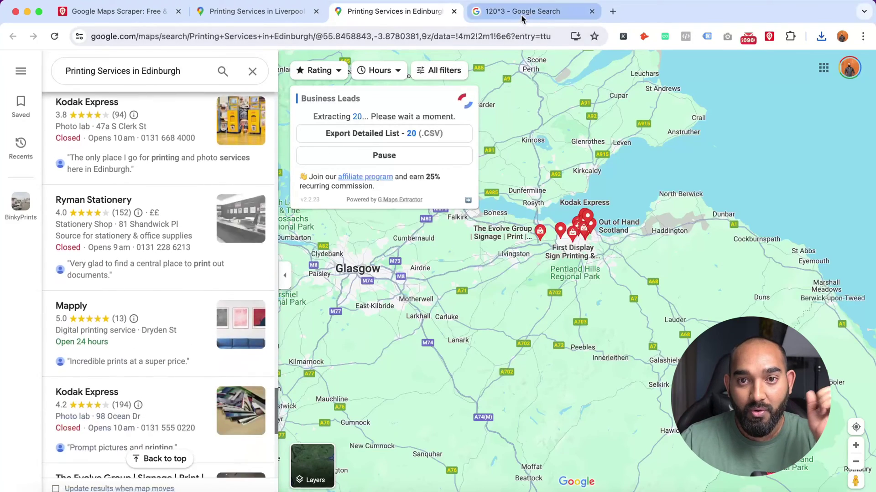
Step: Return to the calculator tab, enter 10 in the address bar, and switch to Liverpool
{"action": "left_click", "coordinate": [520, 13]}
{"action": "left_click", "coordinate": [519, 29]}
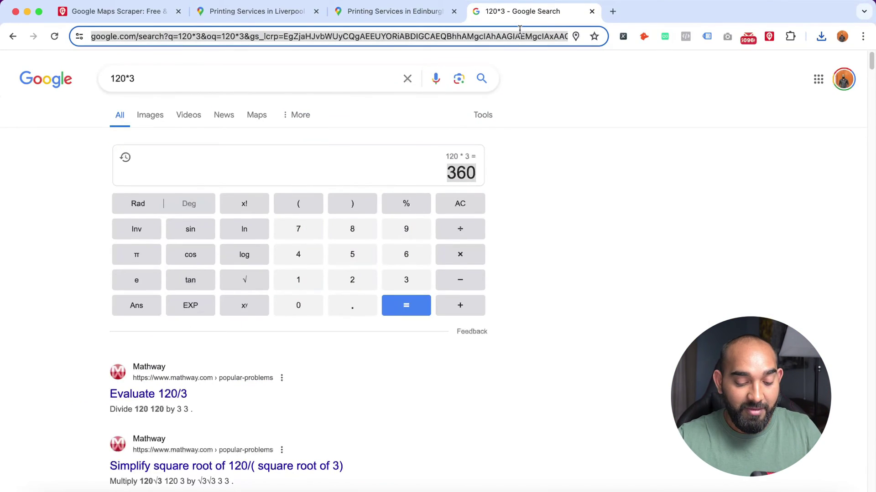
{"action": "type", "text": "10"}
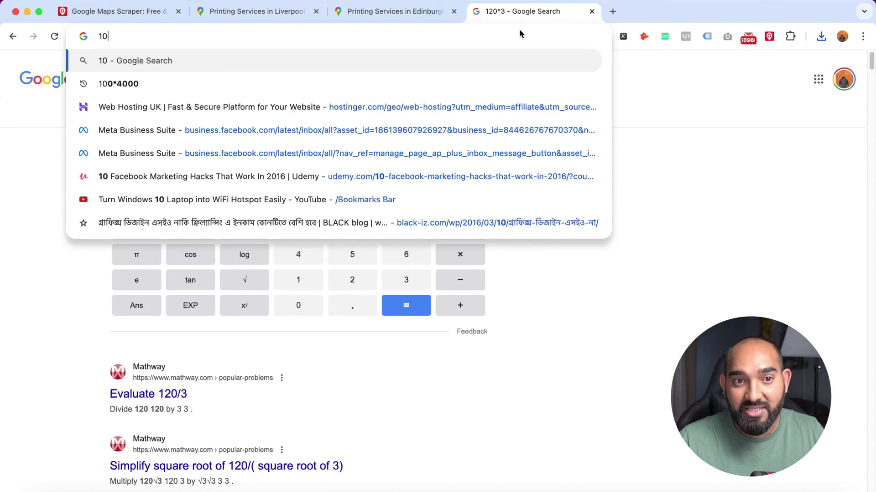
{"action": "key", "text": "super+2"}
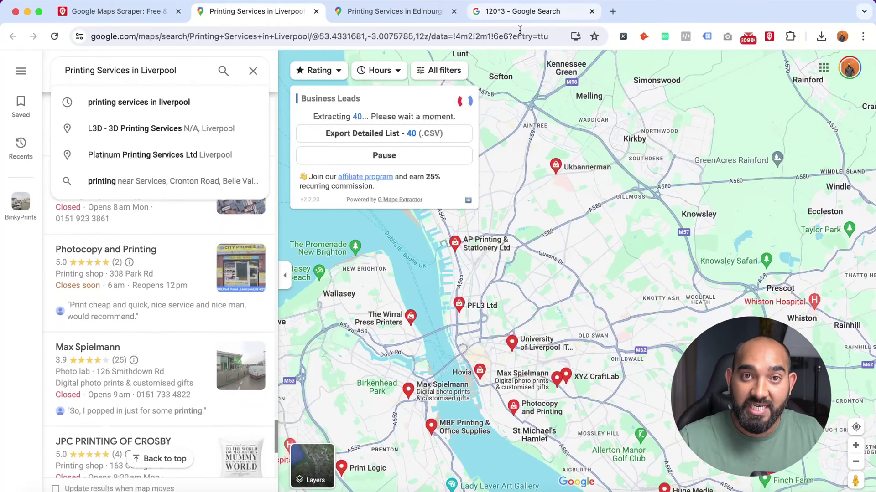
Step: Look over the three exported CSVs in Finder, check Liverpool, and open a new tab
{"action": "left_click", "coordinate": [45, 491]}
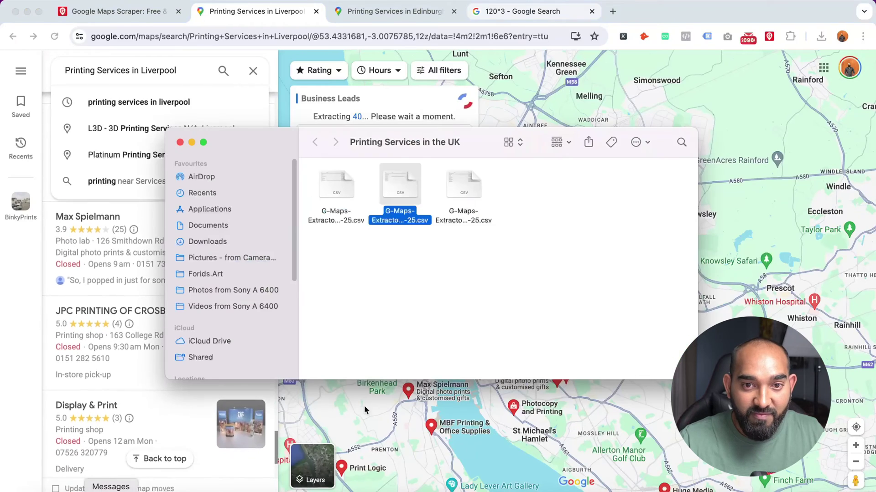
{"action": "left_click", "coordinate": [486, 205]}
{"action": "left_click", "coordinate": [469, 197]}
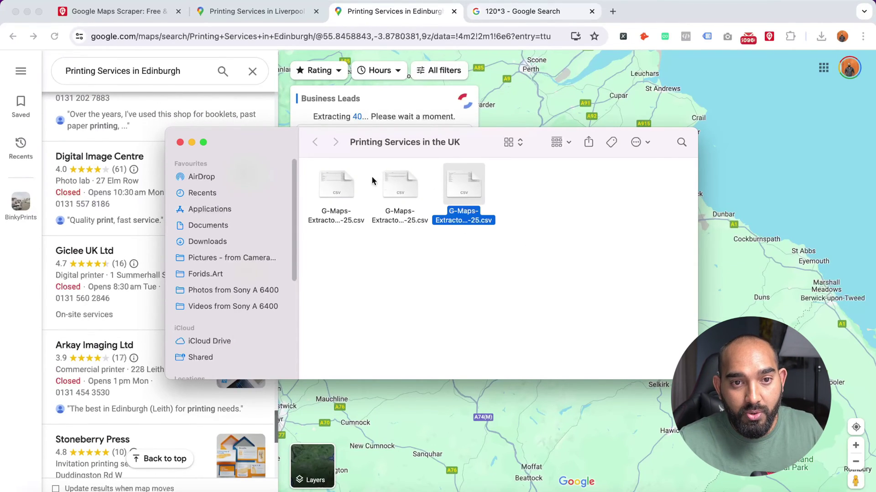
{"action": "left_click", "coordinate": [256, 11]}
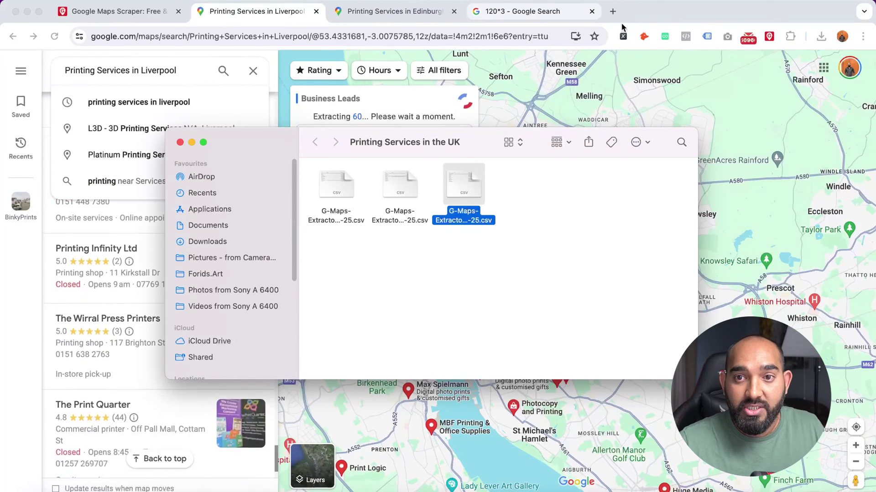
{"action": "left_click", "coordinate": [612, 11]}
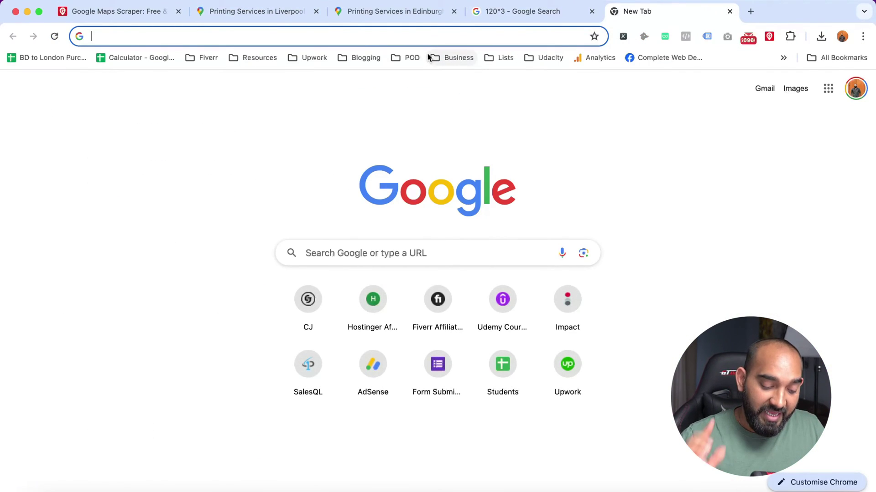
Step: Load the gmapsextractor.com website in the new tab
{"action": "type", "text": "rafy"}
{"action": "key", "text": "Right"}
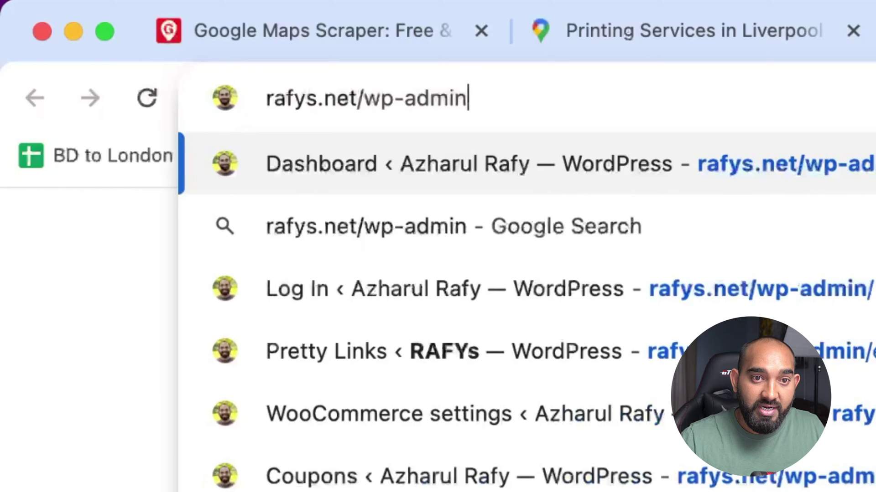
{"action": "key", "text": "BackSpace"}
{"action": "key", "text": "BackSpace"}
{"action": "key", "text": "BackSpace"}
{"action": "key", "text": "BackSpace"}
{"action": "key", "text": "BackSpace"}
{"action": "key", "text": "BackSpace"}
{"action": "key", "text": "BackSpace"}
{"action": "key", "text": "BackSpace"}
{"action": "type", "text": "gm"}
{"action": "key", "text": "Return"}
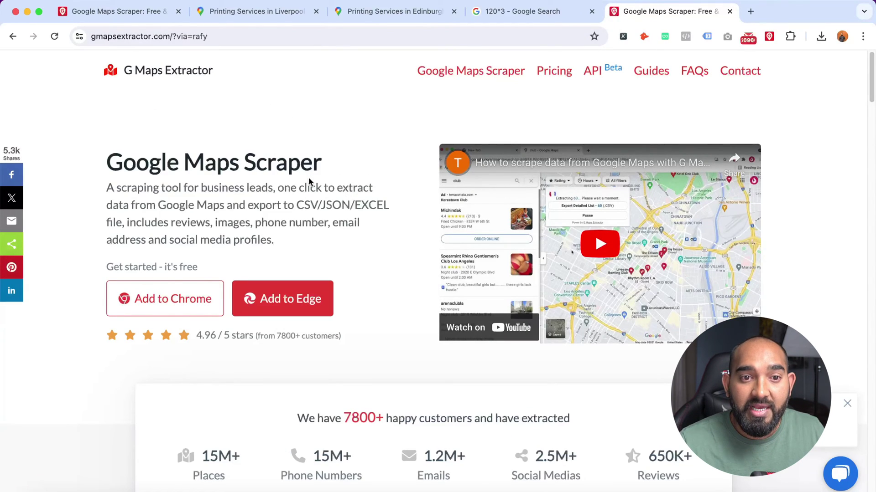
{"action": "left_click", "coordinate": [390, 11]}
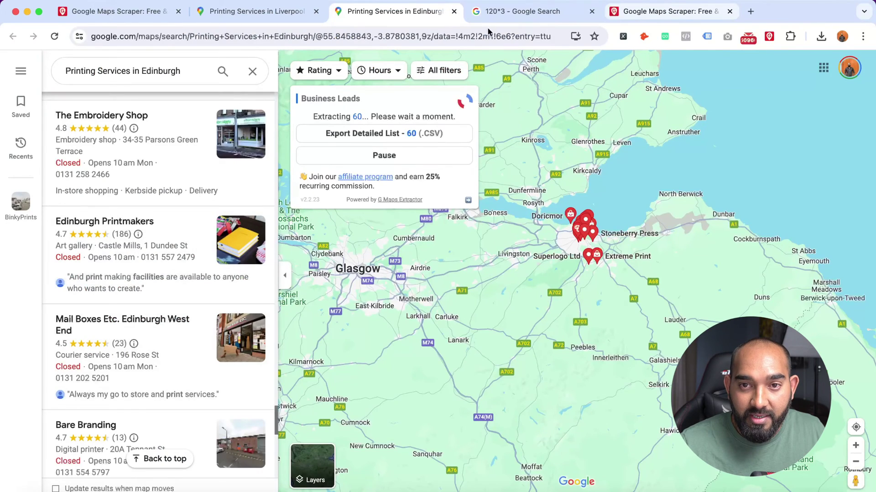
{"action": "left_click", "coordinate": [652, 12]}
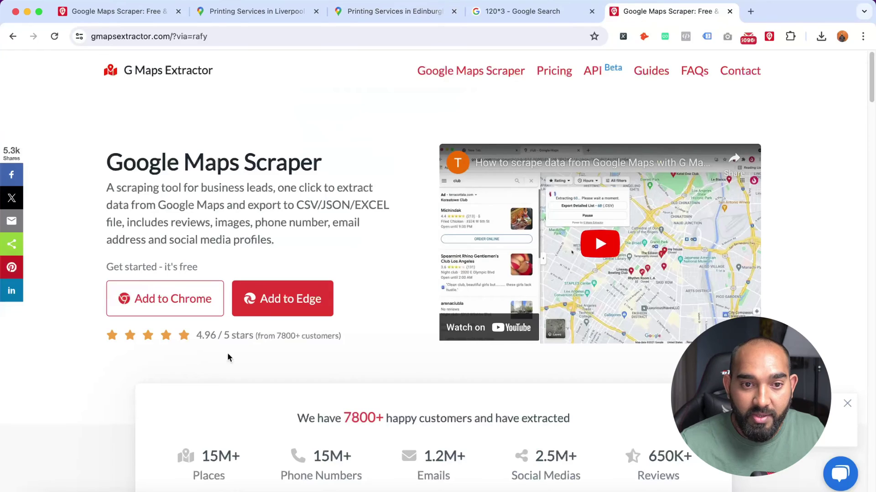
Step: Download the Chrome extension zip into Printing Services in the UK and show it in Finder
{"action": "left_click", "coordinate": [165, 299]}
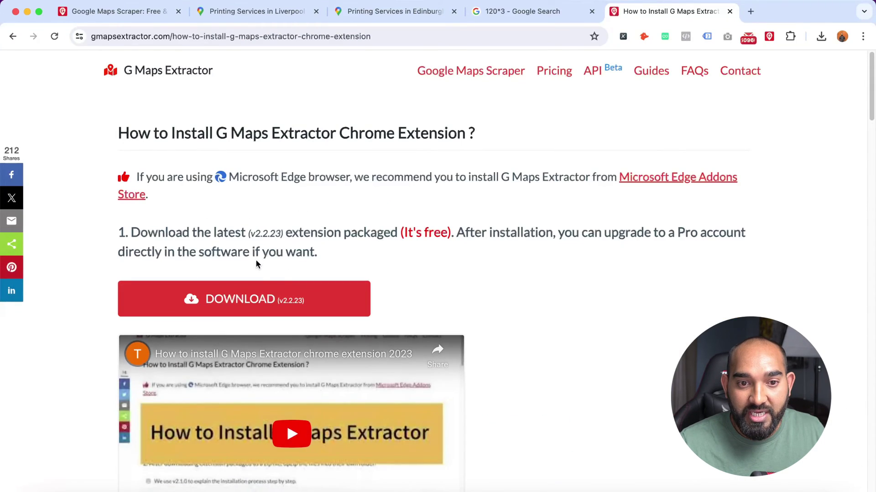
{"action": "left_click", "coordinate": [260, 301]}
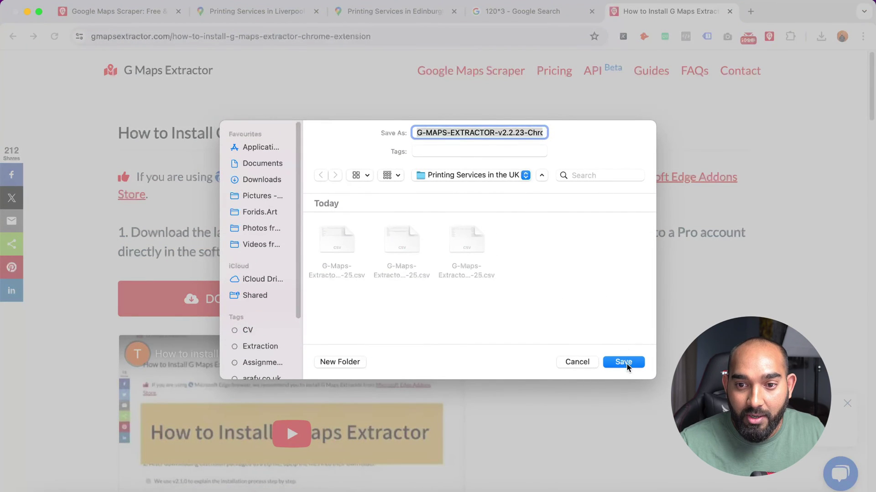
{"action": "left_click", "coordinate": [624, 362]}
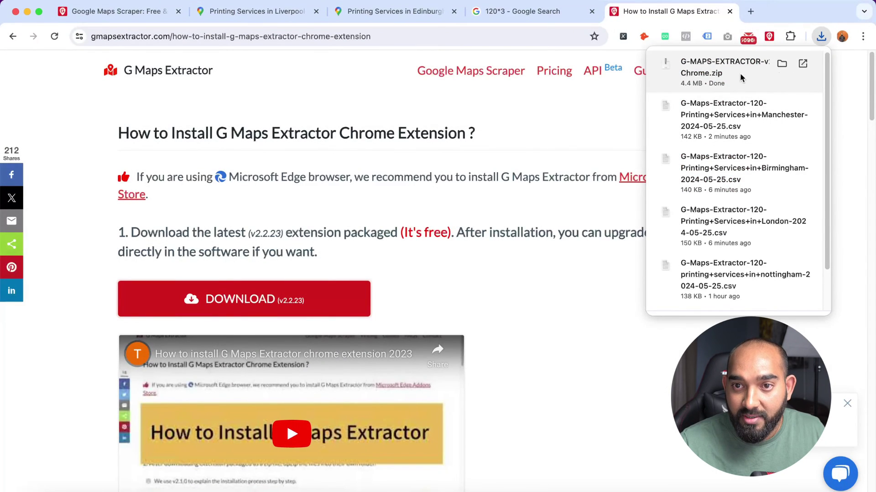
{"action": "left_click", "coordinate": [782, 63]}
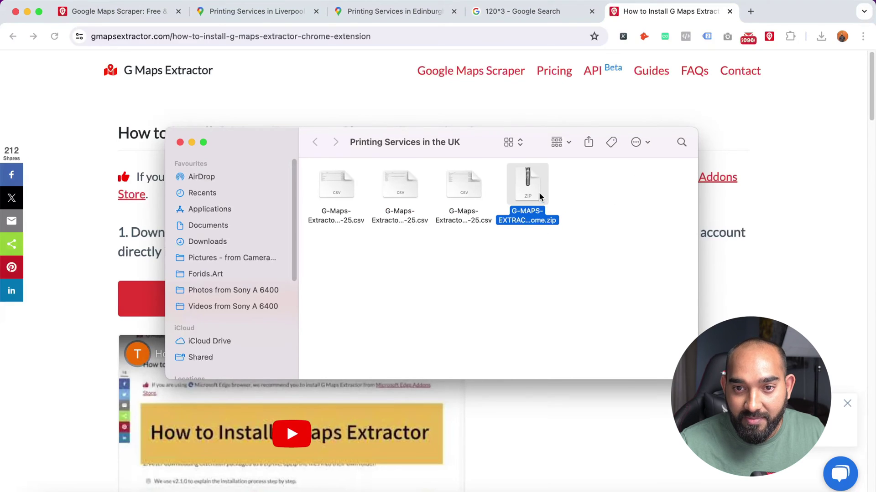
Step: Unzip the G Maps Extractor package in Finder and move the extracted folder into empty space
{"action": "left_click", "coordinate": [585, 213]}
{"action": "right_click", "coordinate": [533, 200]}
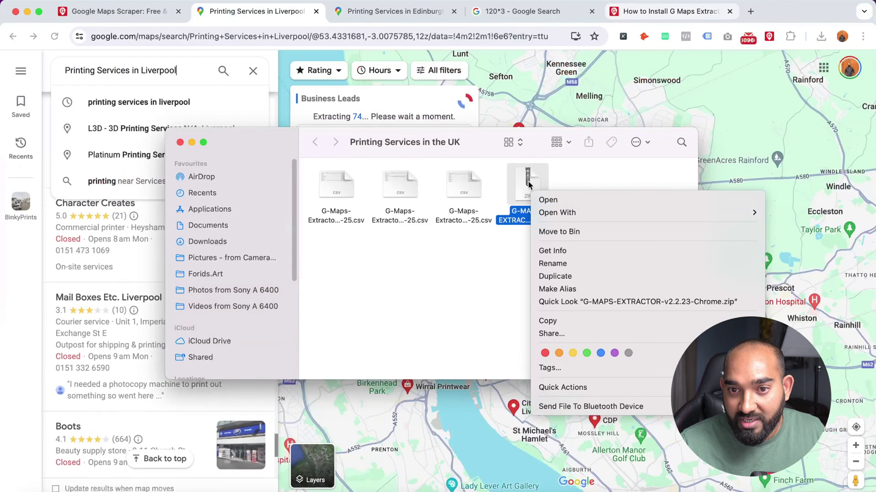
{"action": "left_click", "coordinate": [548, 200]}
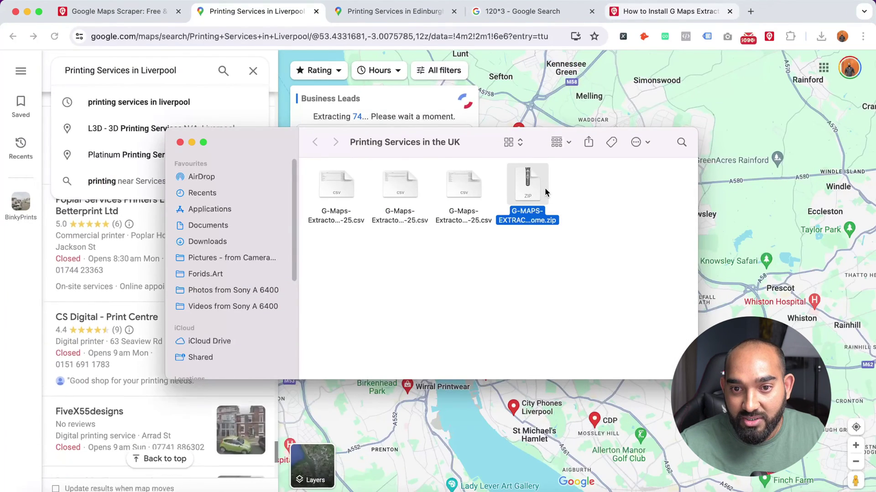
{"action": "left_click", "coordinate": [593, 191]}
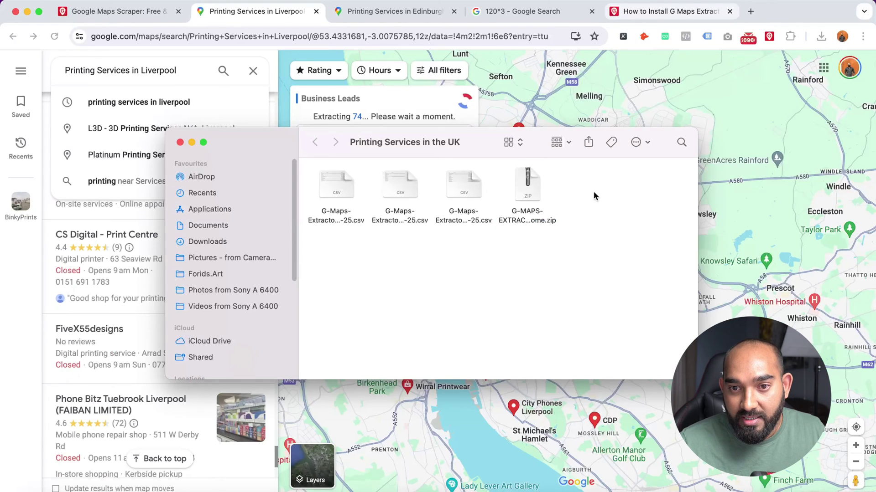
{"action": "left_click", "coordinate": [527, 193]}
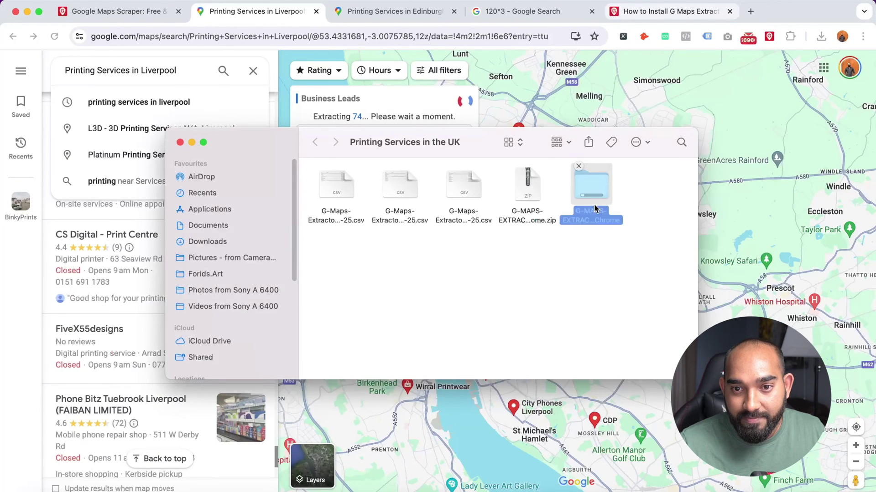
{"action": "left_click_drag", "start_coordinate": [534, 195], "coordinate": [624, 273]}
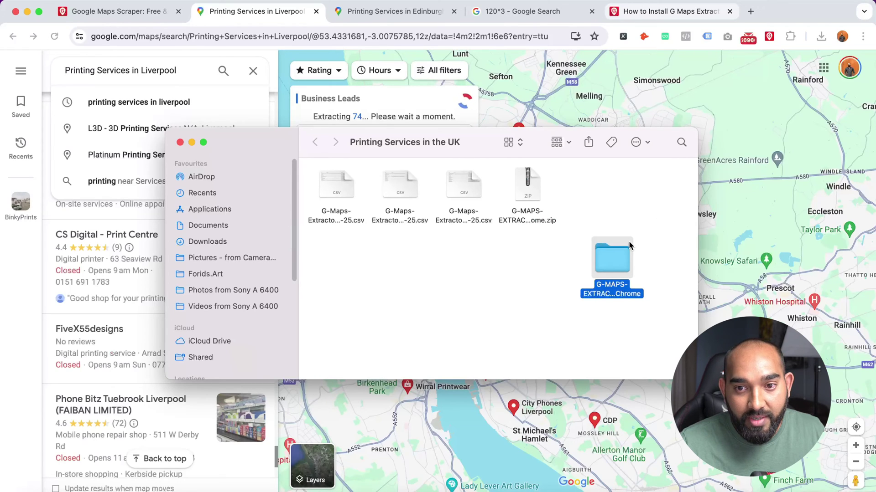
{"action": "left_click", "coordinate": [863, 39]}
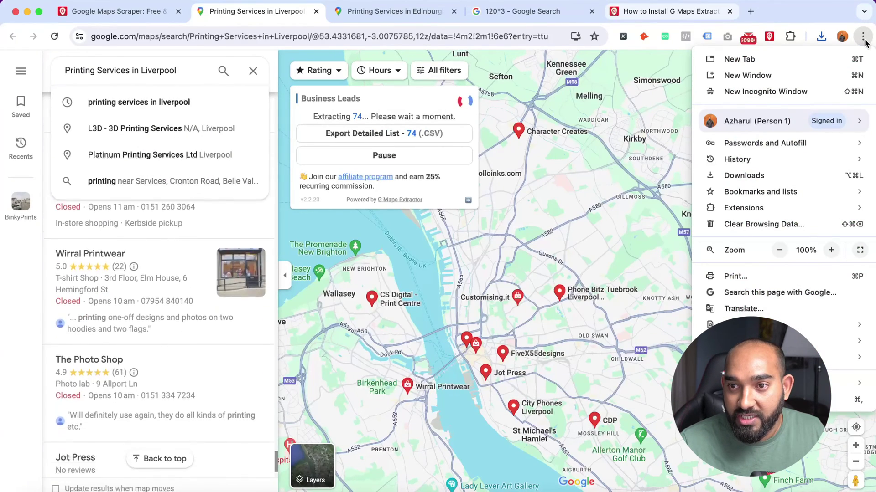
Step: Open Chrome's Extensions page, confirm the pending leads save, and re-enable Developer mode
{"action": "mouse_move", "coordinate": [754, 208]}
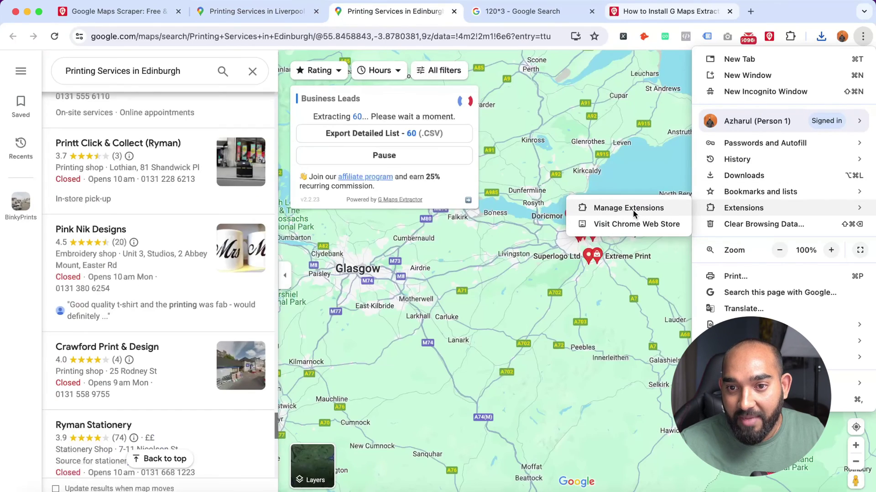
{"action": "left_click", "coordinate": [634, 210]}
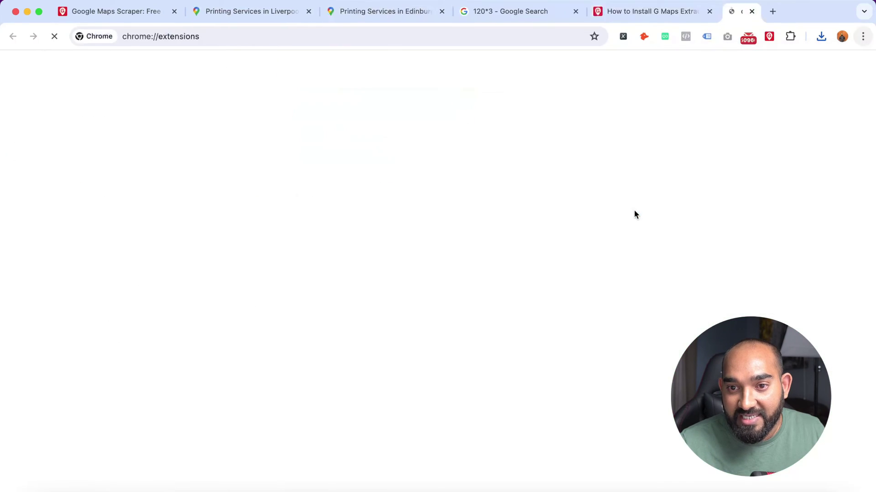
{"action": "left_click", "coordinate": [636, 303]}
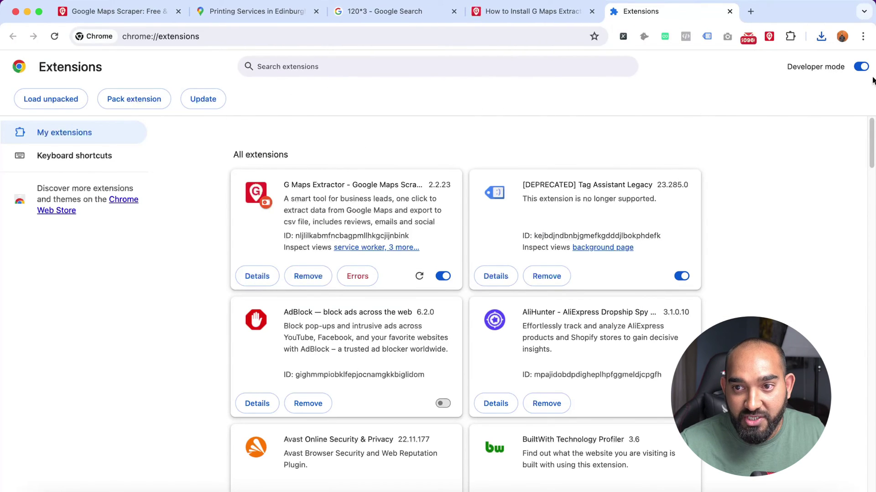
{"action": "left_click", "coordinate": [861, 67]}
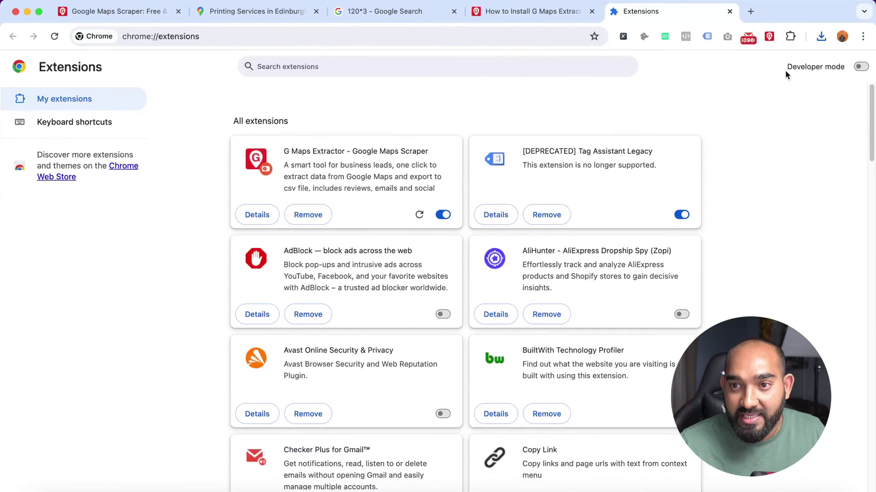
{"action": "left_click", "coordinate": [862, 67]}
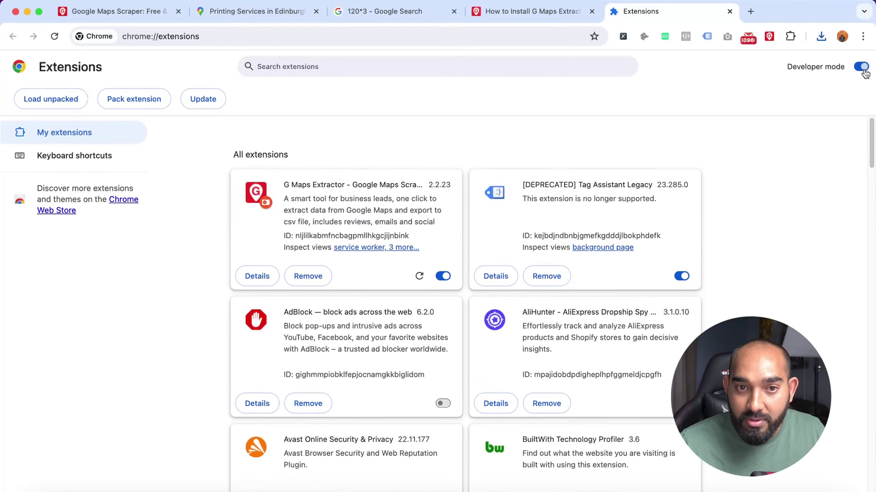
Step: Load the unpacked G-MAPS-EXTRACTOR folder, installing G Maps Extractor 2.2.23
{"action": "left_click", "coordinate": [54, 104]}
{"action": "left_click", "coordinate": [606, 151]}
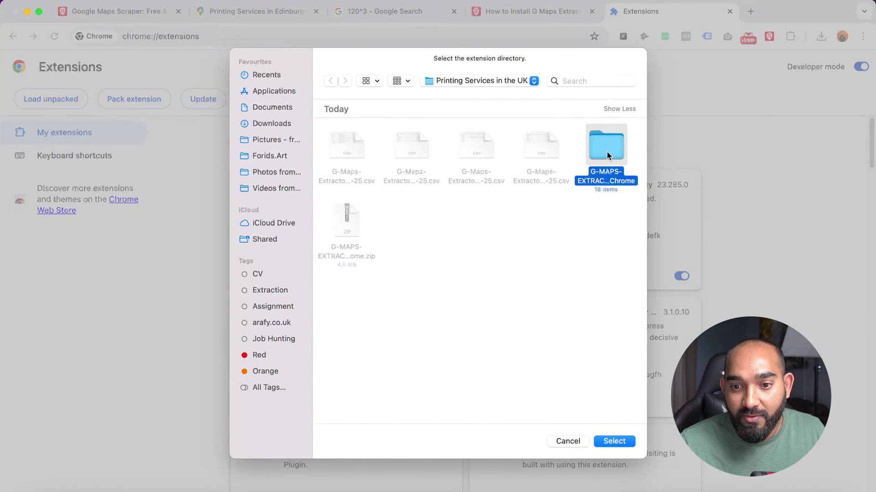
{"action": "left_click", "coordinate": [614, 442]}
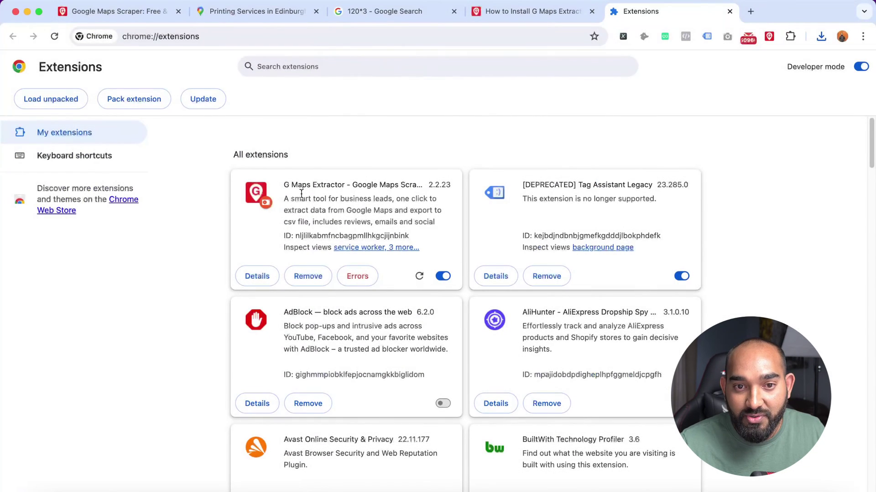
{"action": "left_click_drag", "start_coordinate": [287, 182], "coordinate": [445, 180]}
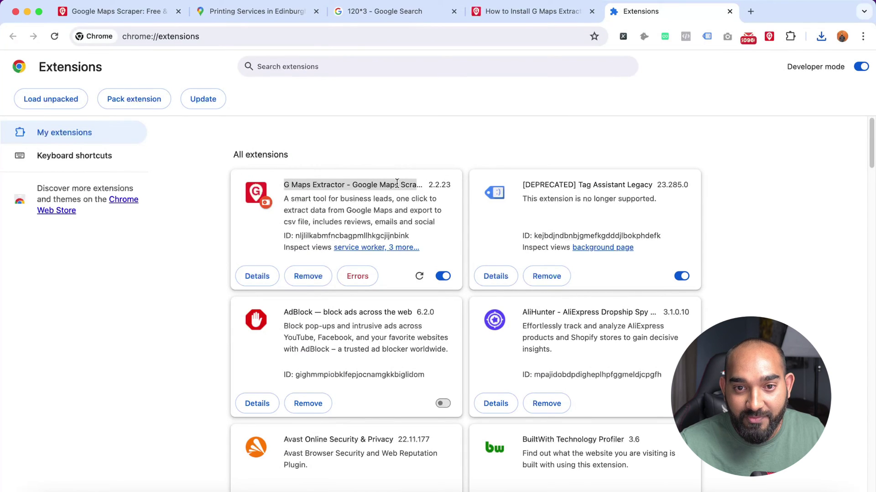
{"action": "left_click", "coordinate": [368, 189]}
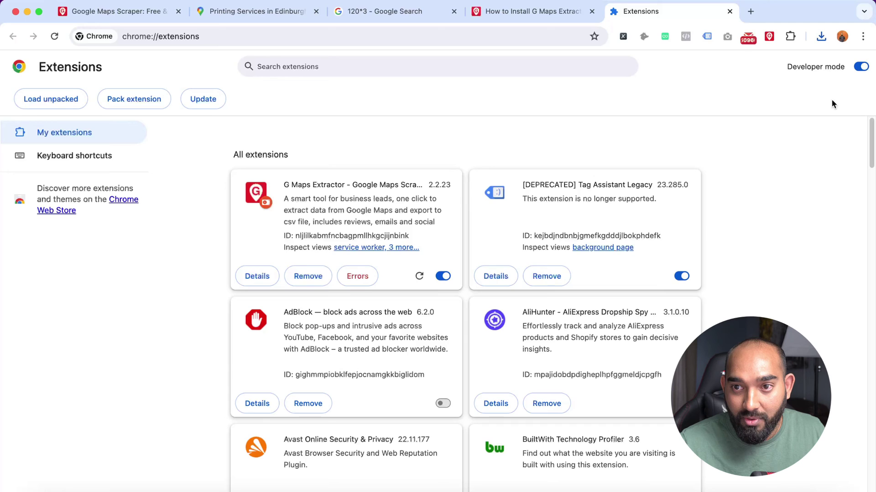
{"action": "left_click", "coordinate": [790, 38]}
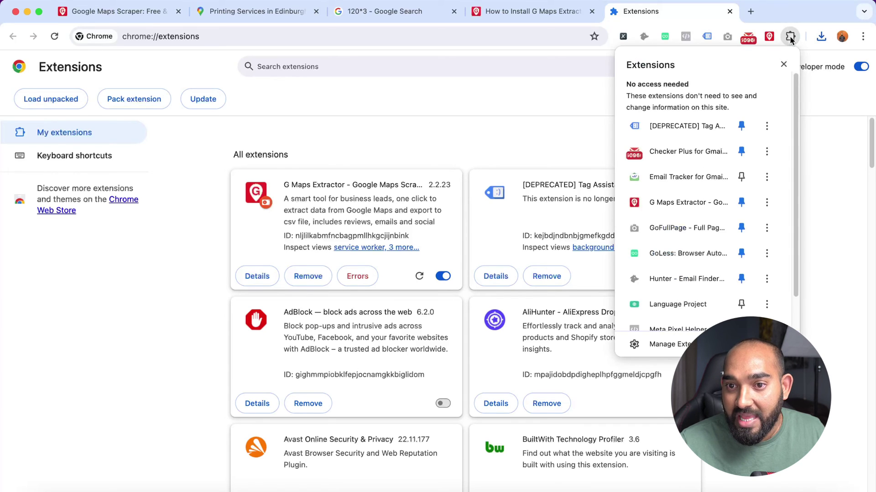
Step: Pin Email Tracker to the Chrome toolbar and unpin Hunter - Email Finder, leaving G Maps Extractor pinned
{"action": "left_click", "coordinate": [741, 177]}
{"action": "key", "text": "super+2"}
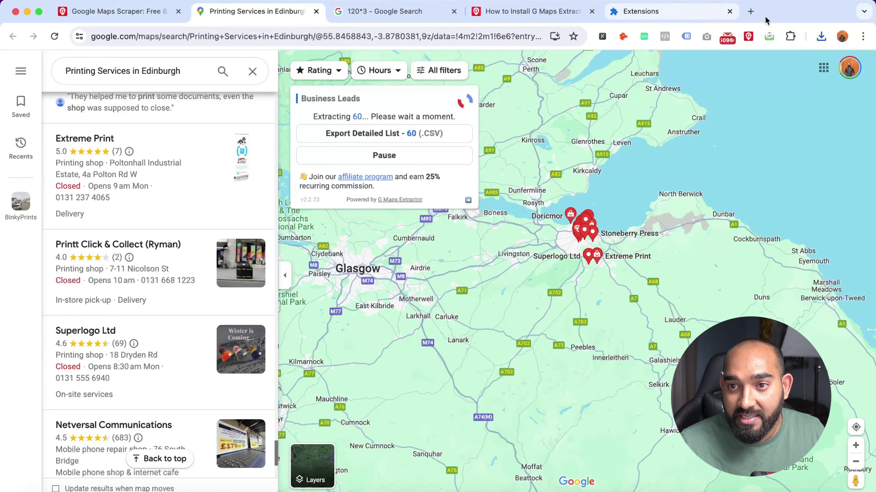
{"action": "left_click", "coordinate": [789, 36]}
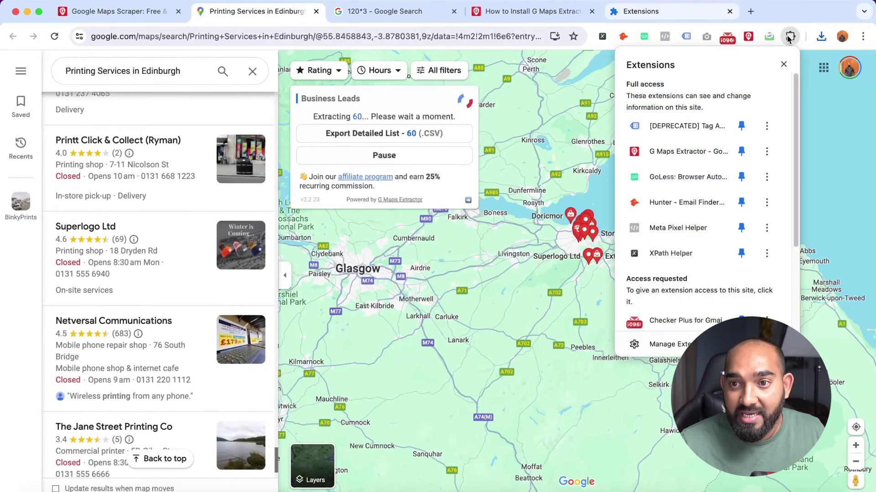
{"action": "scroll", "coordinate": [755, 272], "scroll_direction": "down", "scroll_amount": 3}
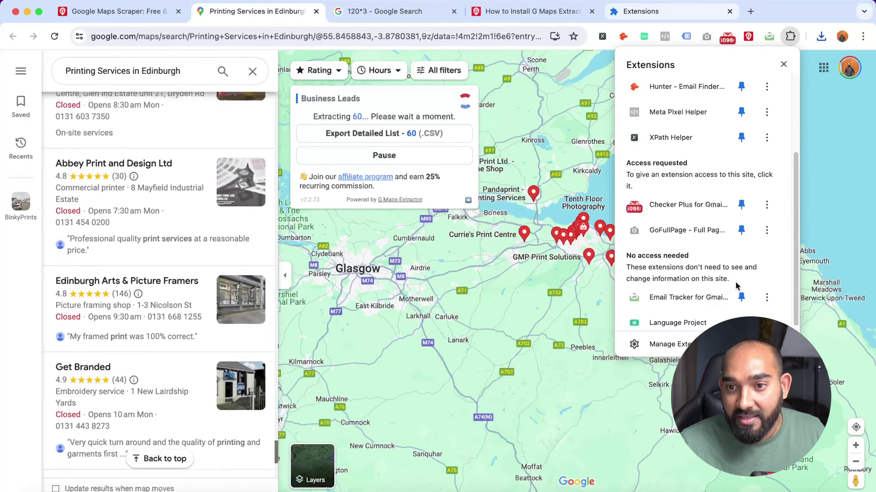
{"action": "scroll", "coordinate": [743, 219], "scroll_direction": "up", "scroll_amount": 3}
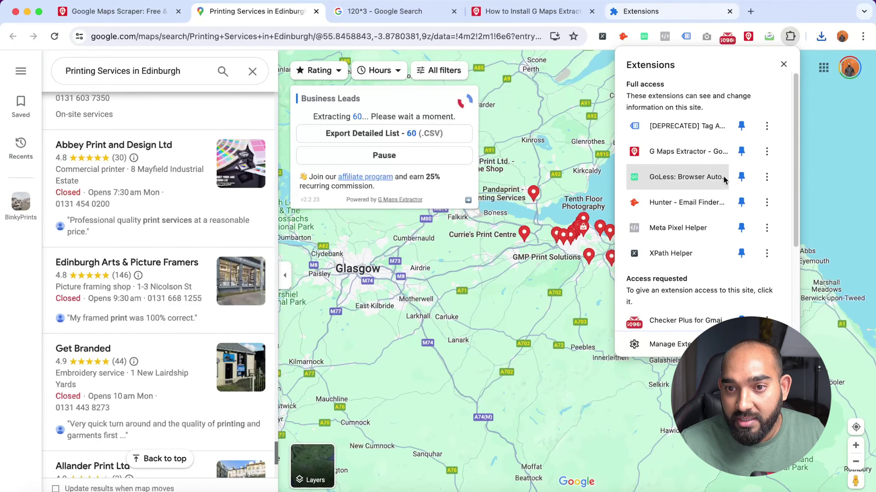
{"action": "left_click", "coordinate": [741, 201]}
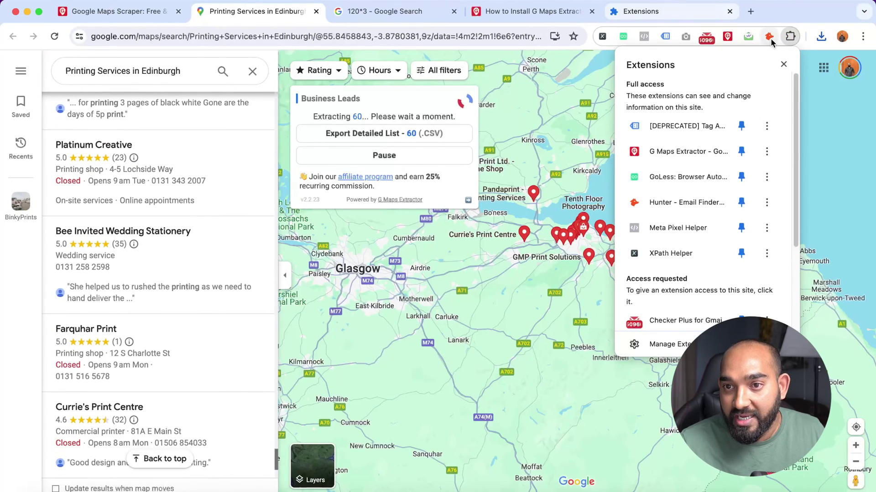
{"action": "left_click", "coordinate": [742, 202]}
{"action": "left_click", "coordinate": [742, 202]}
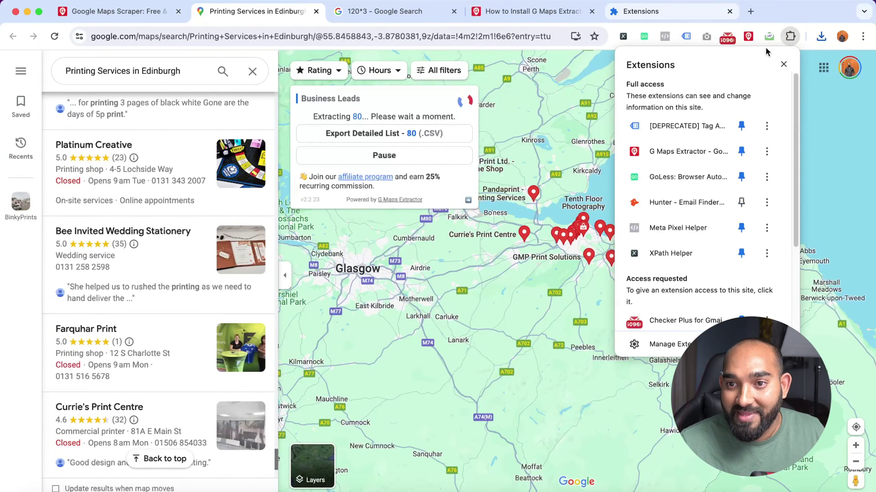
{"action": "left_click", "coordinate": [702, 10]}
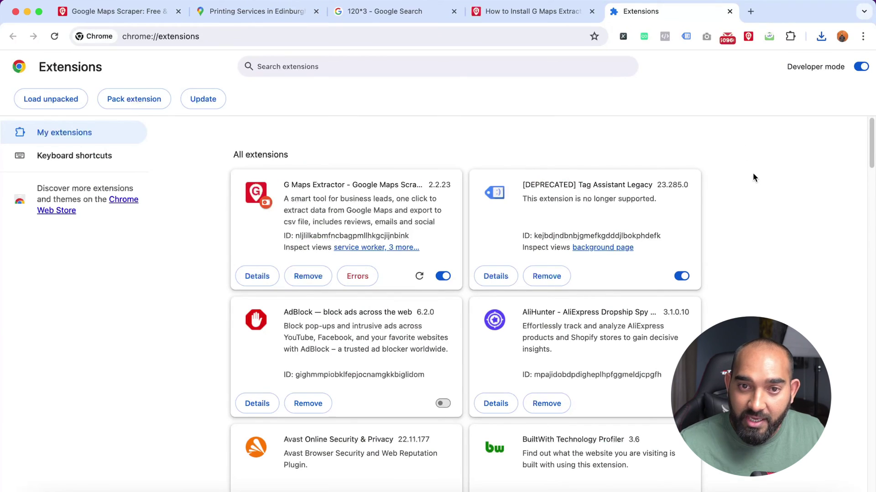
Step: Look over the G Maps Extractor plan pricing, highlighting the Business plan price, then return to the Edinburgh search
{"action": "left_click", "coordinate": [513, 12]}
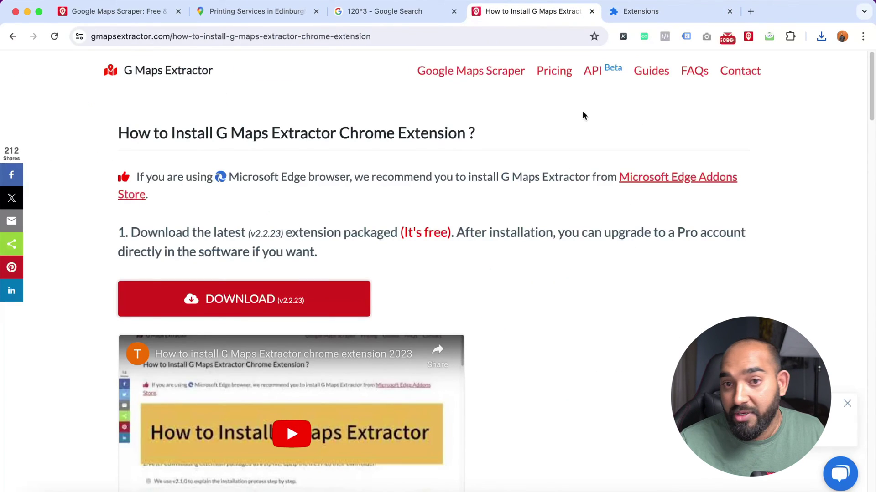
{"action": "left_click", "coordinate": [567, 81]}
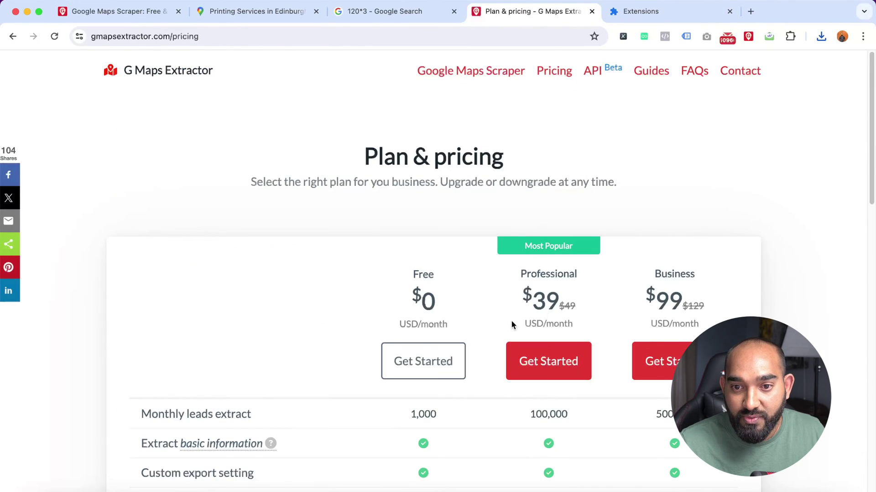
{"action": "scroll", "coordinate": [512, 327], "scroll_direction": "down", "scroll_amount": 3}
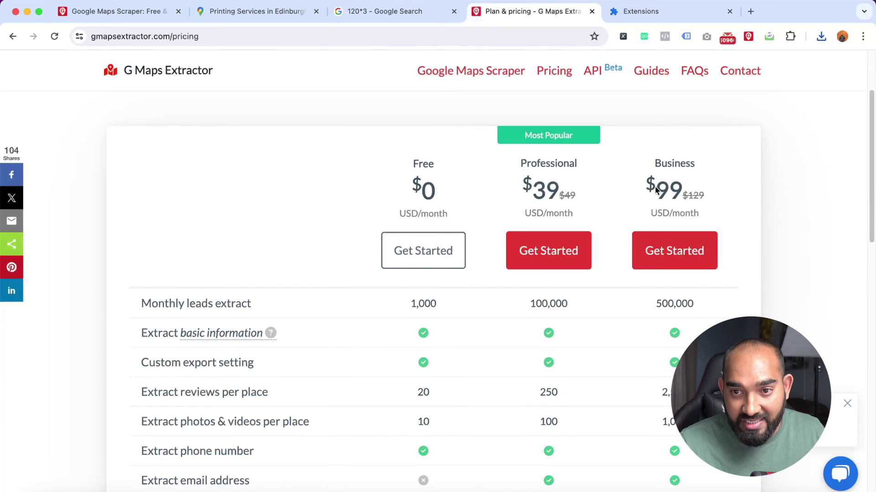
{"action": "left_click_drag", "start_coordinate": [655, 190], "coordinate": [705, 193]}
{"action": "scroll", "coordinate": [810, 201], "scroll_direction": "down", "scroll_amount": 2}
{"action": "left_click_drag", "start_coordinate": [656, 211], "coordinate": [694, 209]}
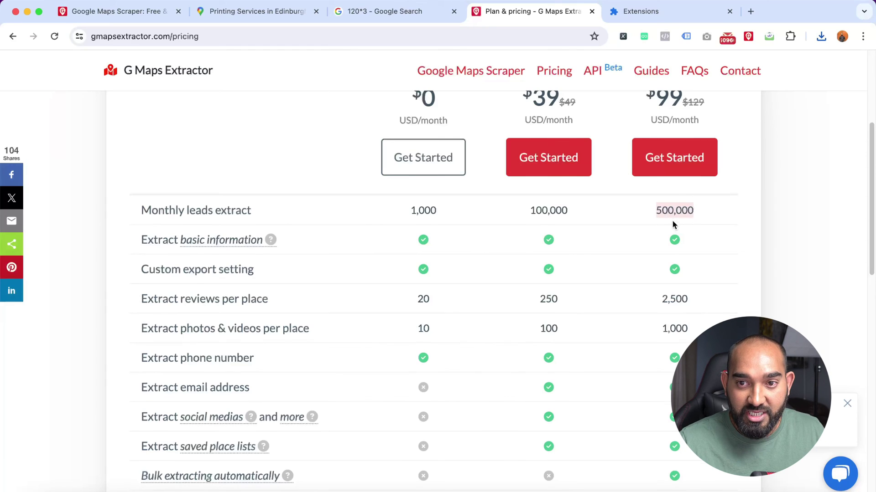
{"action": "scroll", "coordinate": [657, 232], "scroll_direction": "up", "scroll_amount": 5}
{"action": "key", "text": "super+2"}
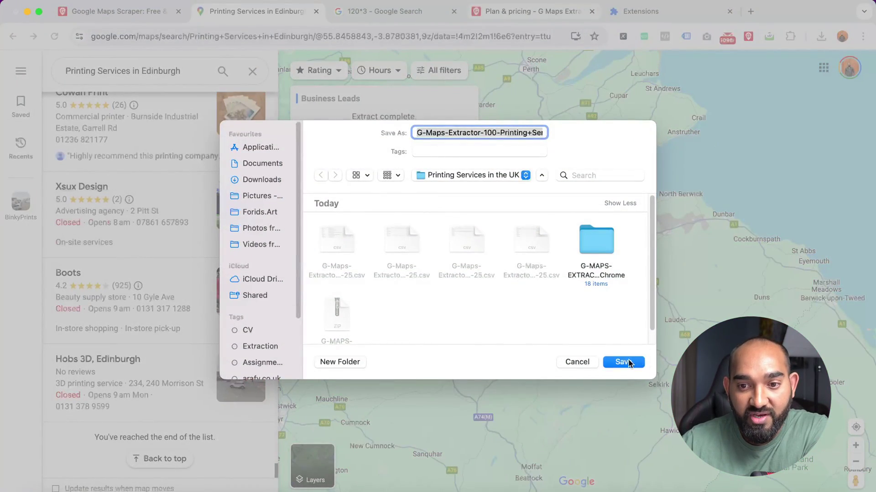
Step: Save the 100-lead Edinburgh CSV, then close the Edinburgh Maps and Extensions tabs
{"action": "left_click", "coordinate": [623, 362]}
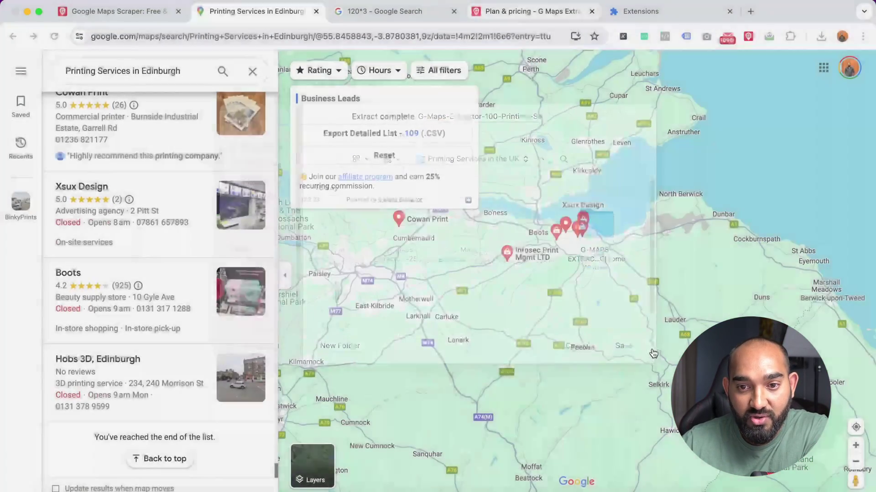
{"action": "key", "text": "super+w"}
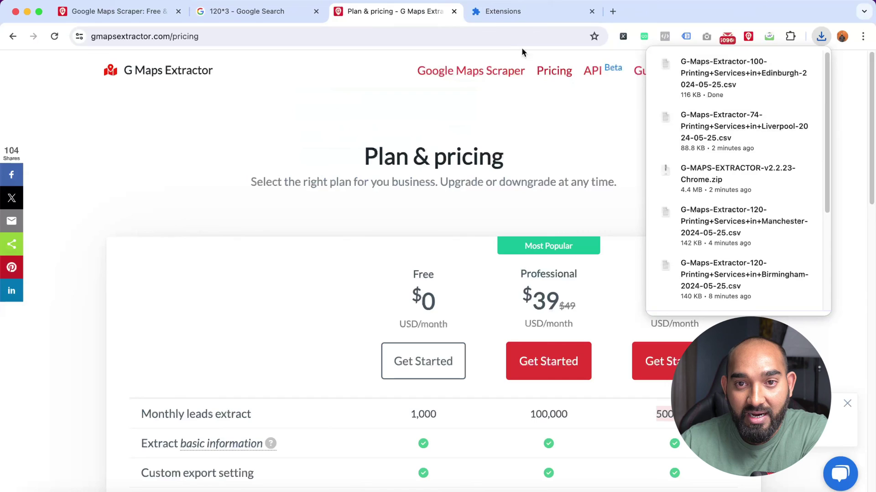
{"action": "left_click", "coordinate": [244, 12]}
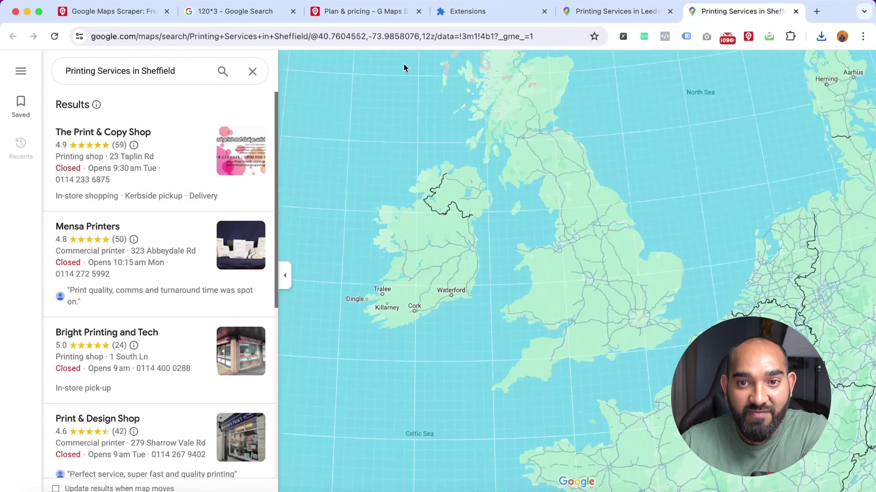
{"action": "left_click", "coordinate": [485, 10]}
{"action": "left_click", "coordinate": [544, 11]}
Step: Close the pricing, 120*3 search and Google Maps Scraper tabs
{"action": "left_click", "coordinate": [401, 12]}
{"action": "left_click", "coordinate": [418, 11]}
{"action": "left_click", "coordinate": [228, 11]}
{"action": "left_click", "coordinate": [292, 11]}
{"action": "left_click", "coordinate": [149, 12]}
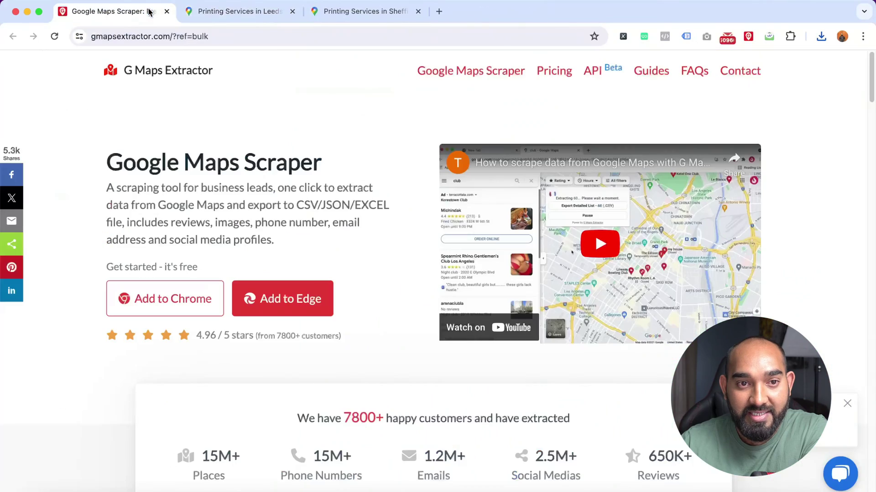
{"action": "left_click", "coordinate": [167, 12]}
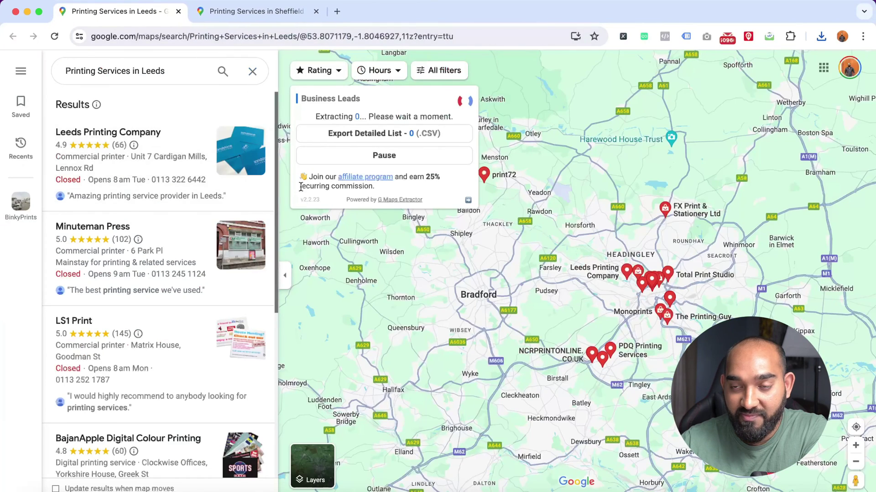